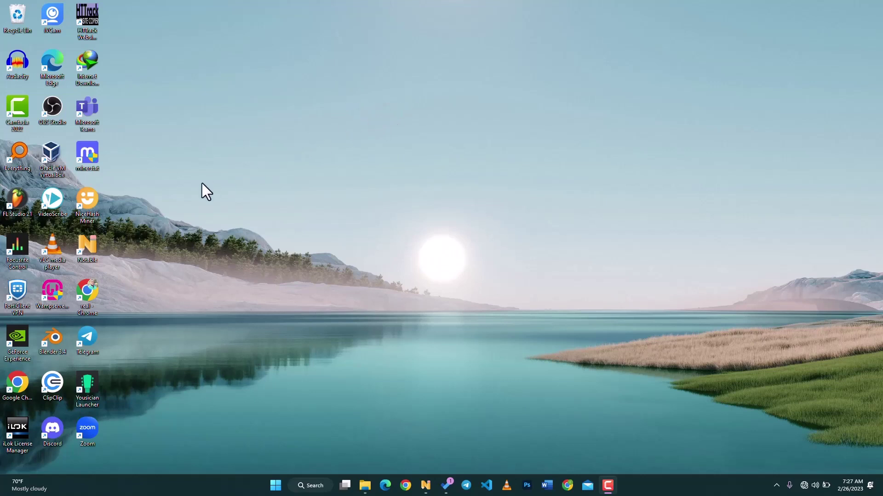
Step: Open the Everything search program, browse its file list and move its window closer to the middle of the desktop
{"action": "double_click", "coordinate": [18, 149]}
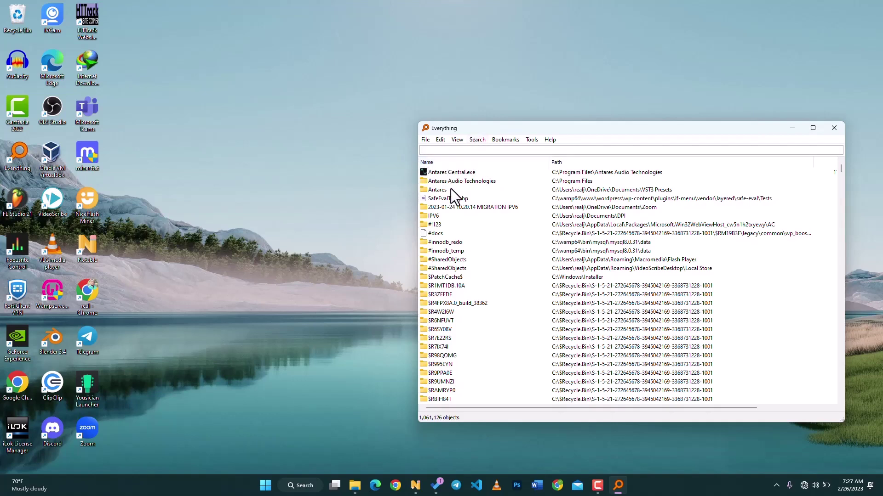
{"action": "scroll", "coordinate": [458, 206], "scroll_direction": "down", "scroll_amount": 1}
{"action": "scroll", "coordinate": [458, 207], "scroll_direction": "down", "scroll_amount": 9}
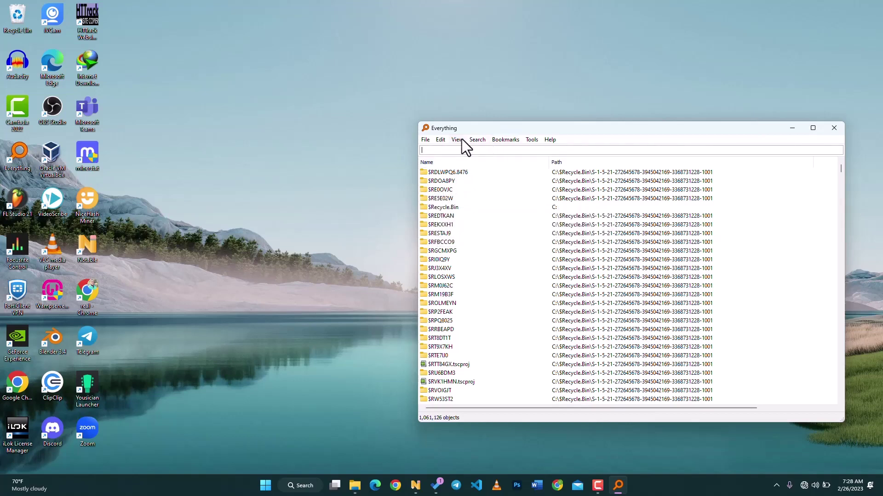
{"action": "left_click_drag", "start_coordinate": [529, 128], "coordinate": [416, 152]}
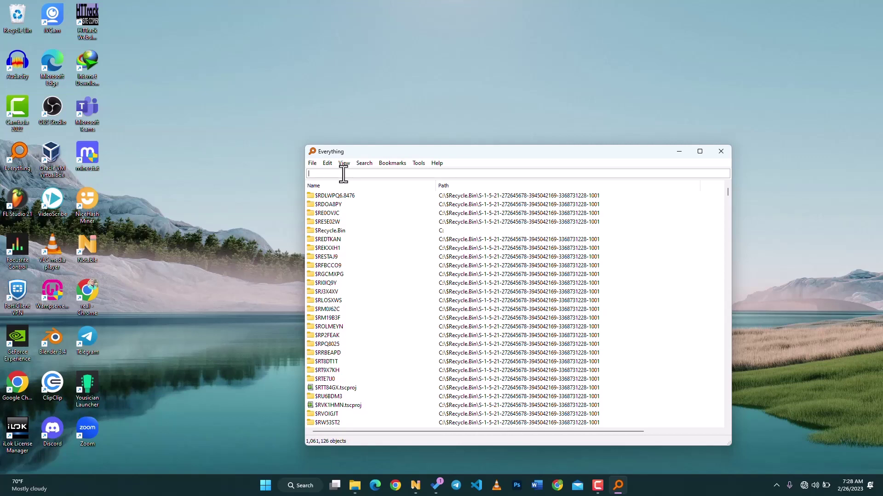
Step: Switch to File Explorer, check the full path of the www folder and open its wordpress subfolder
{"action": "left_click", "coordinate": [355, 486]}
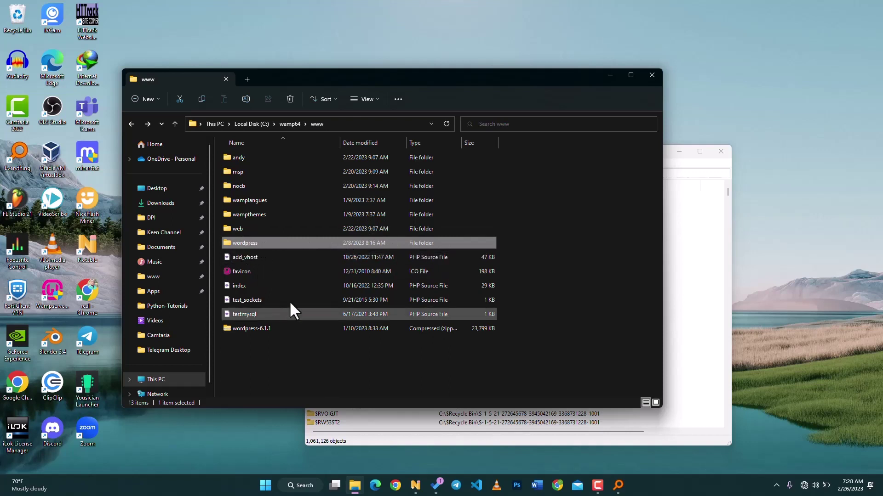
{"action": "left_click", "coordinate": [317, 370]}
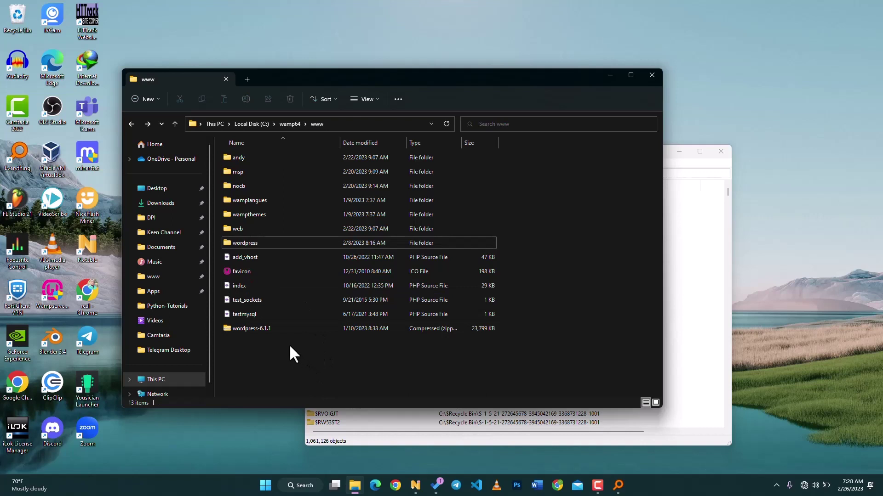
{"action": "left_click", "coordinate": [360, 119]}
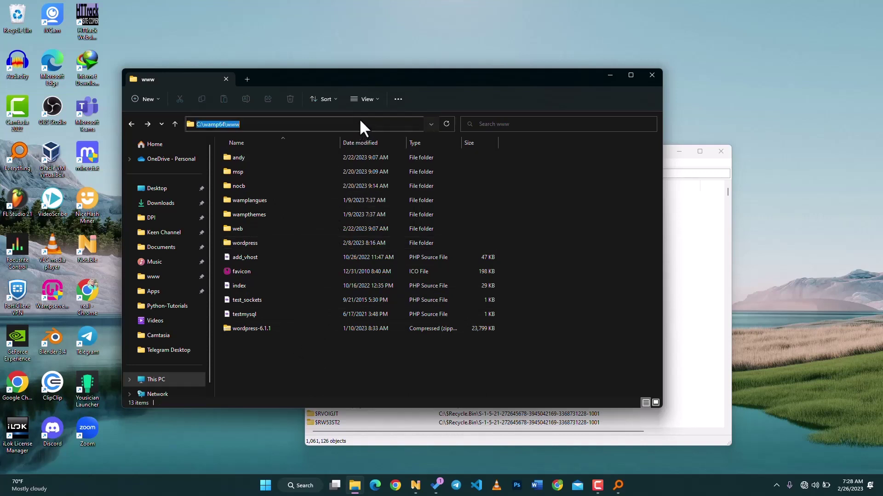
{"action": "left_click", "coordinate": [359, 119]}
{"action": "left_click", "coordinate": [257, 375]}
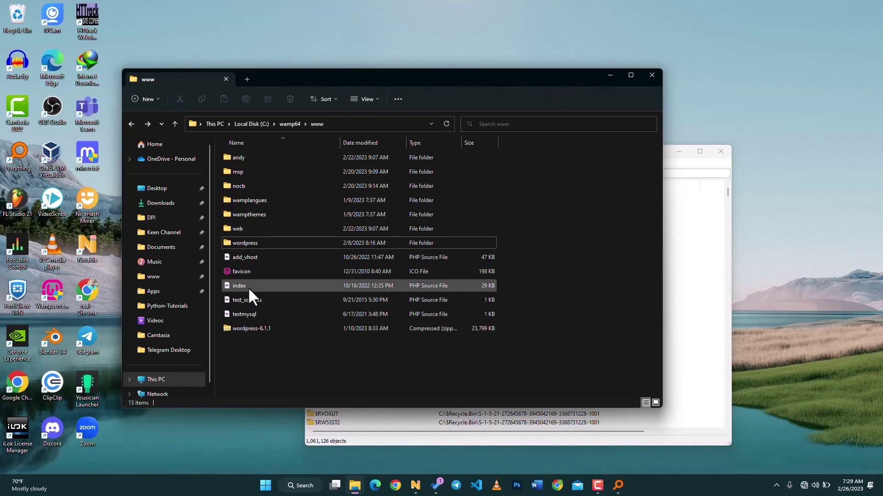
{"action": "double_click", "coordinate": [236, 246]}
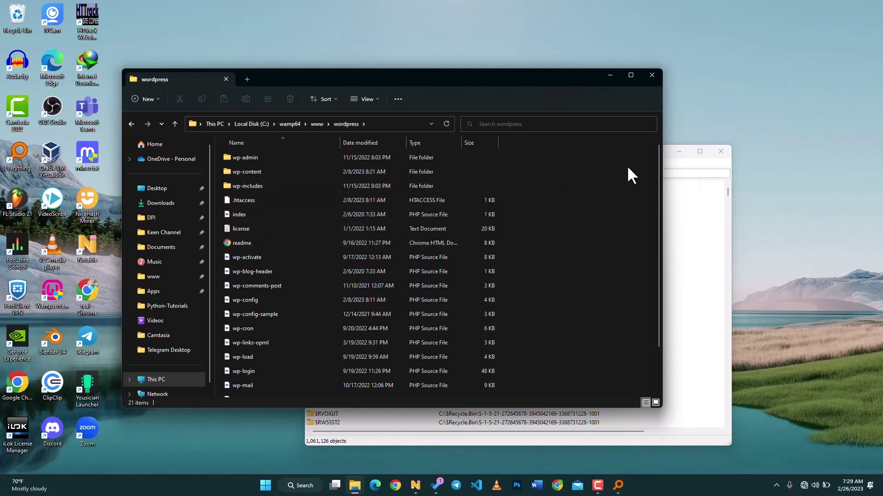
Step: Search Everything for ".htaccess" and select the result located in C:\wamp64\www\wordpress
{"action": "left_click", "coordinate": [687, 173]}
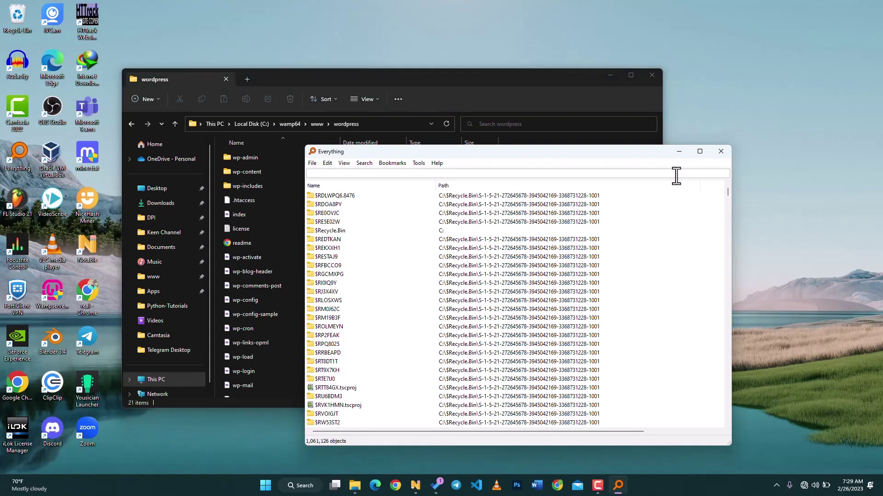
{"action": "type", "text": ".h"}
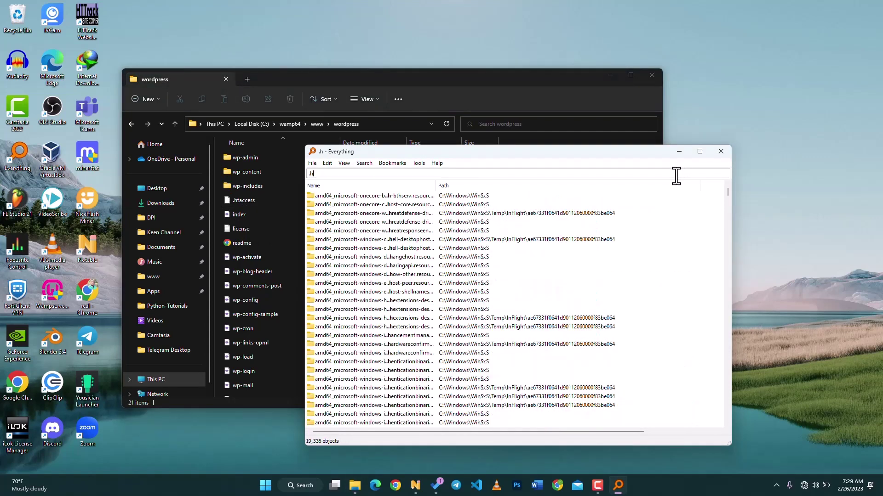
{"action": "type", "text": "taccess"}
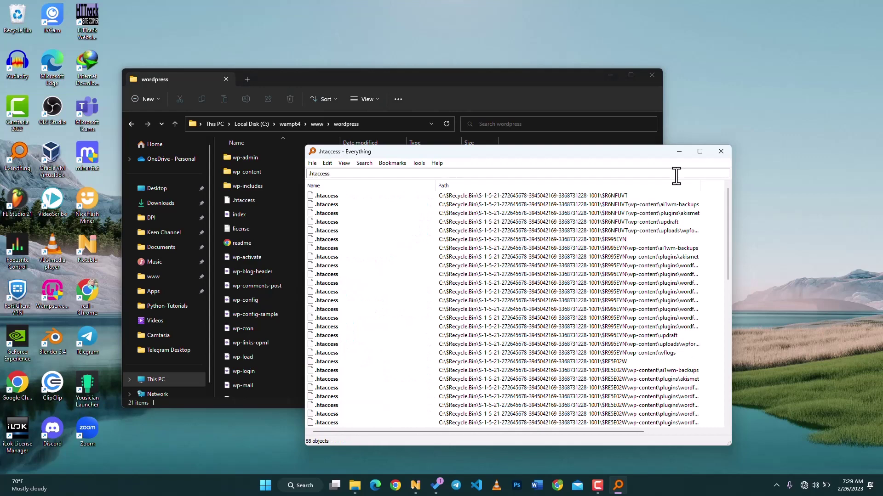
{"action": "scroll", "coordinate": [501, 243], "scroll_direction": "down", "scroll_amount": 6}
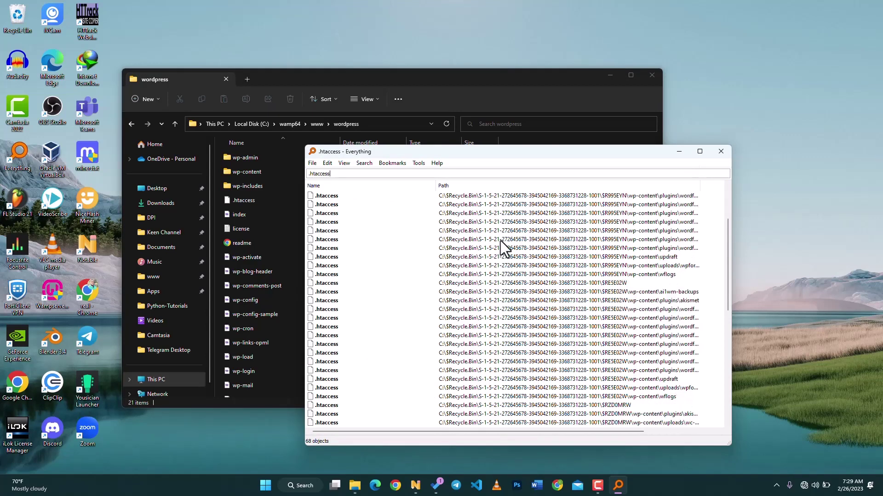
{"action": "scroll", "coordinate": [502, 242], "scroll_direction": "down", "scroll_amount": 8}
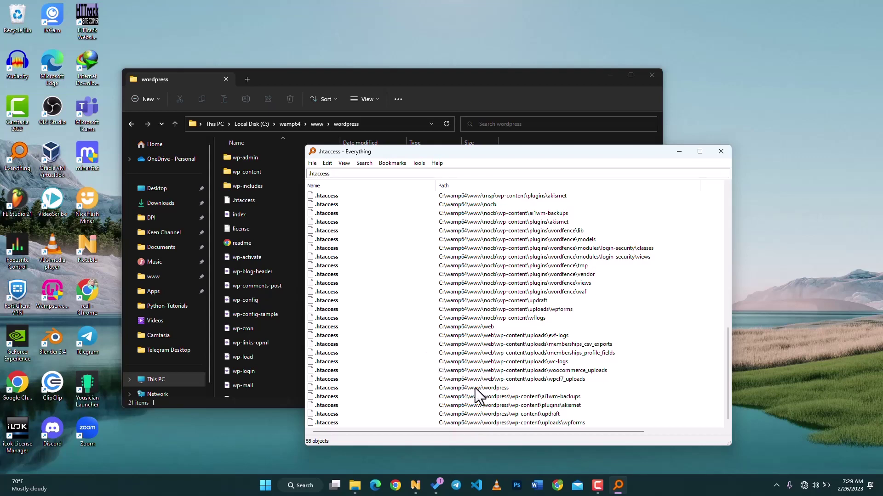
{"action": "left_click", "coordinate": [337, 386]}
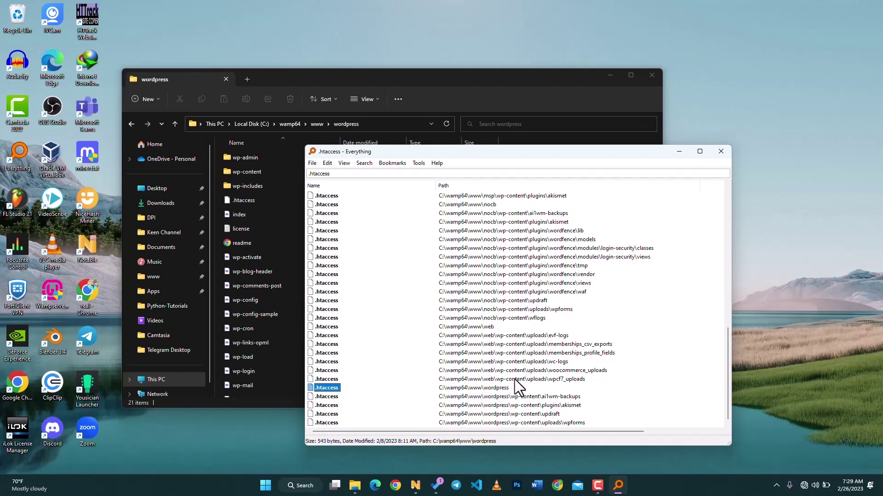
Step: Compare the wordpress folder's full path in File Explorer with the selected .htaccess result, and open that result's containing folder from Everything
{"action": "left_click", "coordinate": [378, 126]}
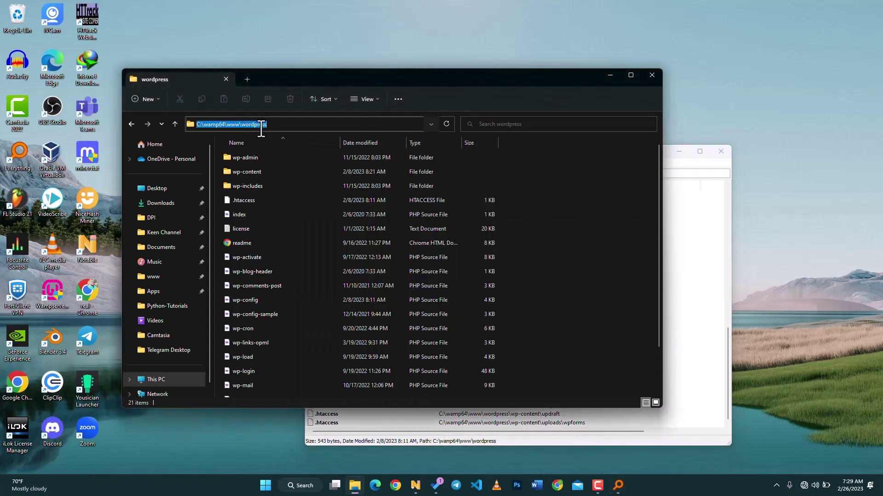
{"action": "left_click", "coordinate": [716, 385]}
{"action": "left_click", "coordinate": [326, 389]}
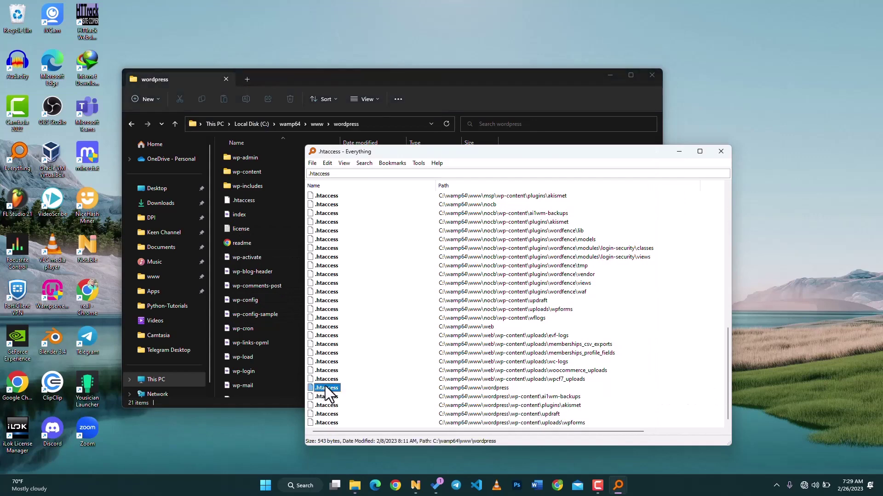
{"action": "right_click", "coordinate": [324, 385]}
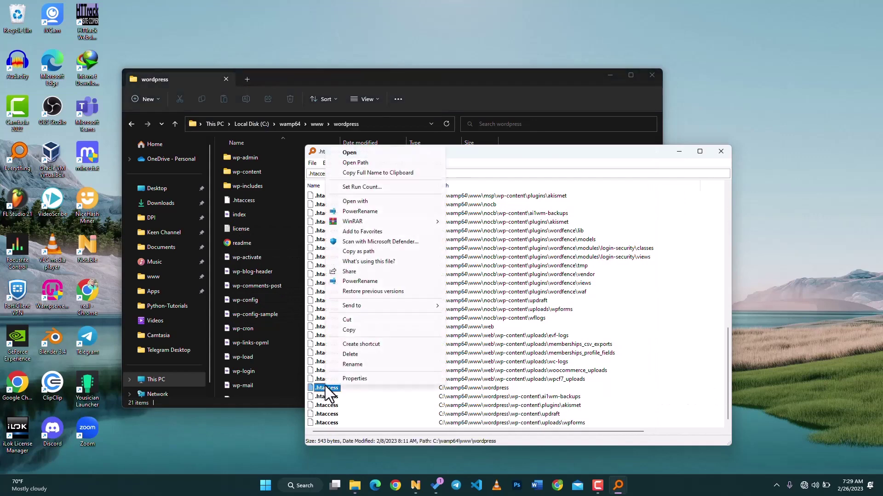
{"action": "left_click", "coordinate": [365, 163]}
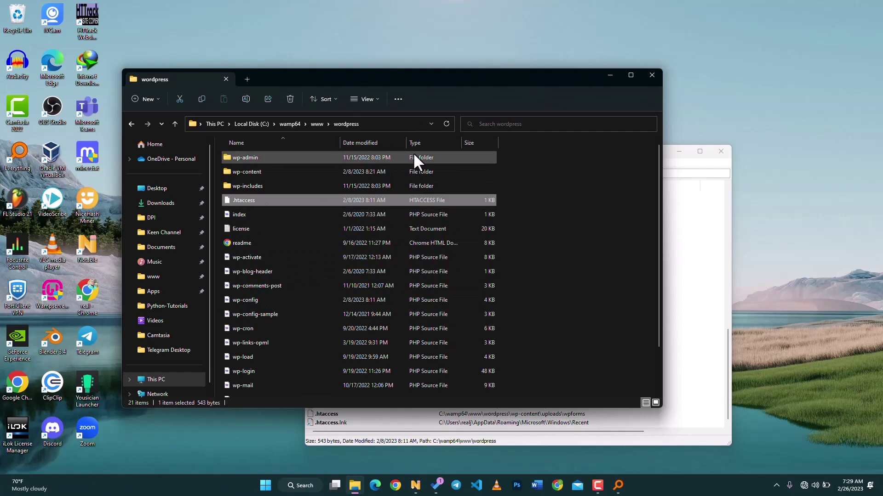
Step: Return to Everything and look through the list of .htaccess results and their paths
{"action": "left_click", "coordinate": [567, 249]}
{"action": "left_click", "coordinate": [694, 371]}
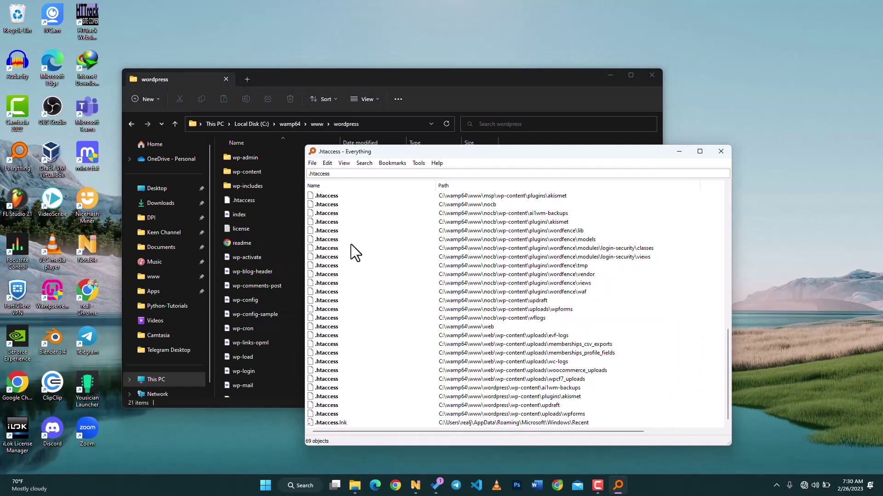
{"action": "scroll", "coordinate": [386, 321], "scroll_direction": "up", "scroll_amount": 9}
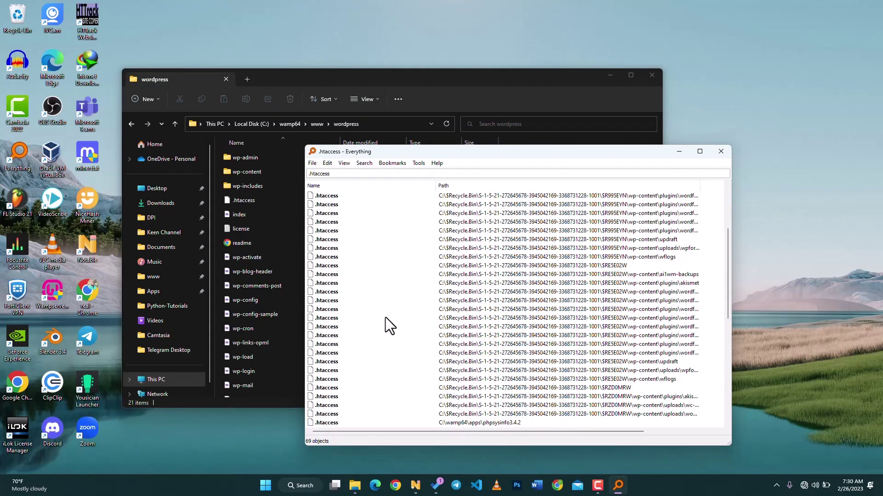
{"action": "scroll", "coordinate": [386, 317], "scroll_direction": "down", "scroll_amount": 9}
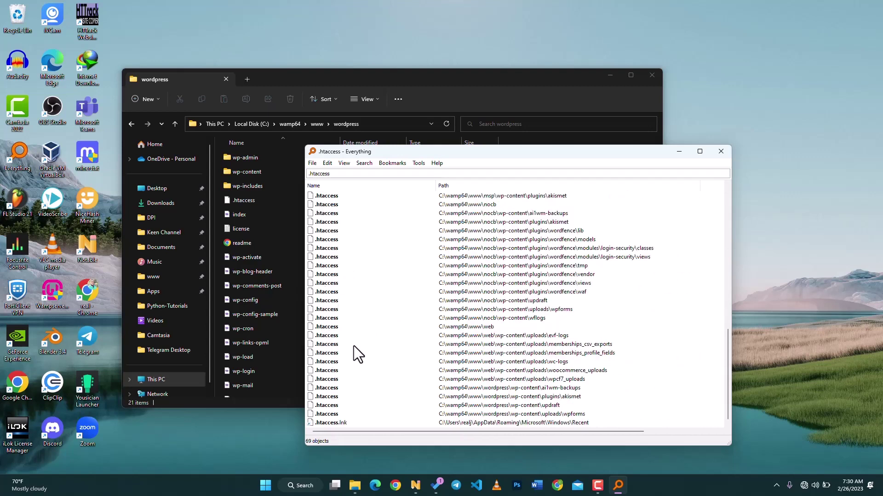
Step: Search Windows for ".htaccess", limit the search to documents and close the search
{"action": "left_click", "coordinate": [271, 480]}
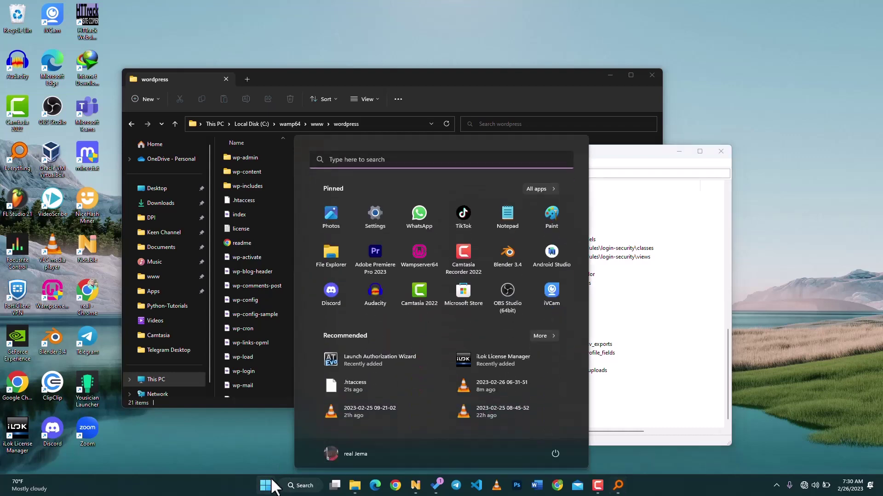
{"action": "type", "text": ".htaccess"}
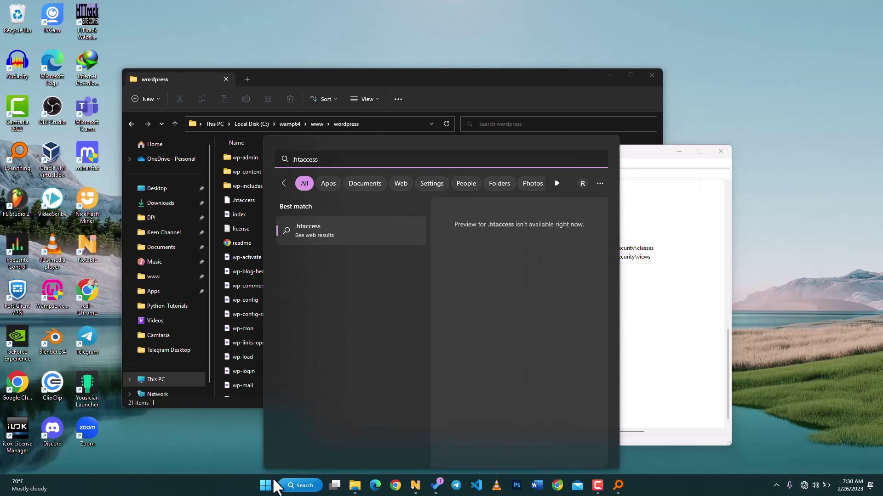
{"action": "left_click", "coordinate": [358, 185]}
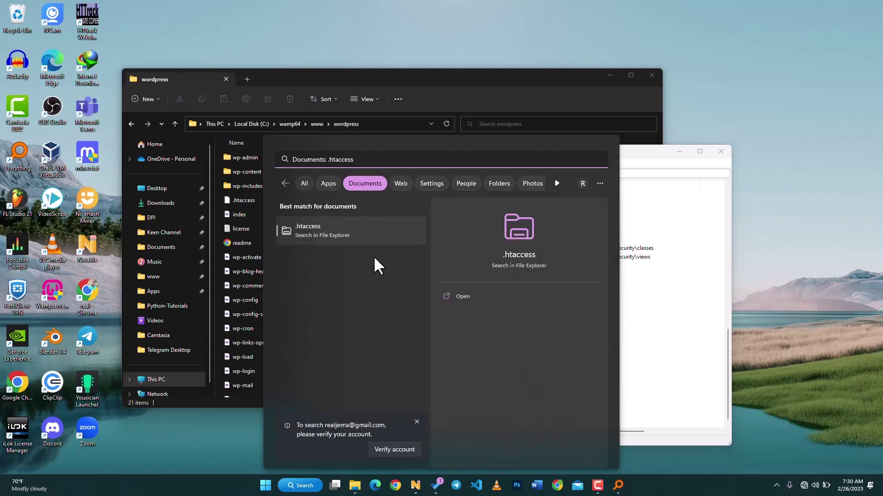
{"action": "left_click", "coordinate": [221, 442]}
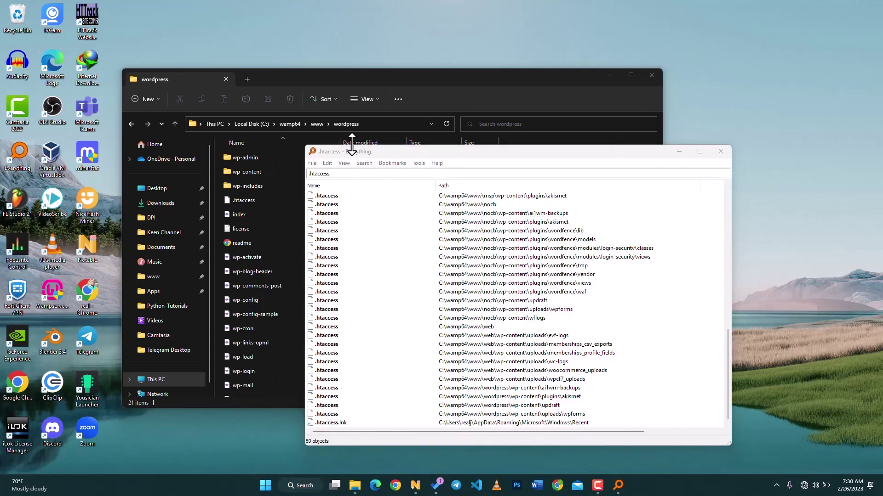
Step: In File Explorer, look inside the ai1wm-backups folder under wp-content and return to wp-content
{"action": "left_click", "coordinate": [328, 72]}
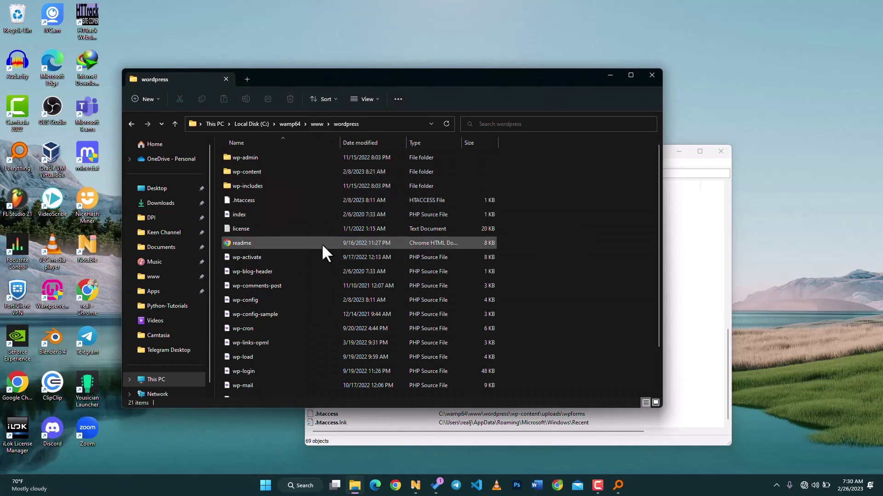
{"action": "double_click", "coordinate": [249, 171]}
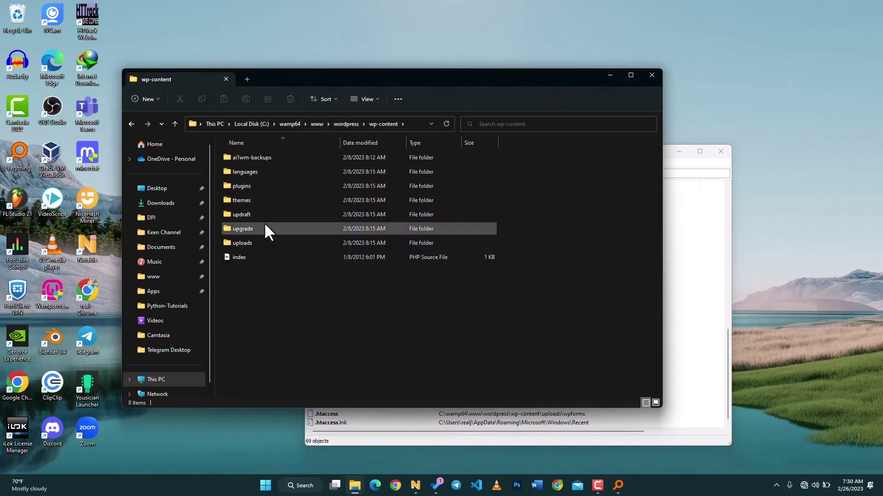
{"action": "left_click", "coordinate": [255, 159]}
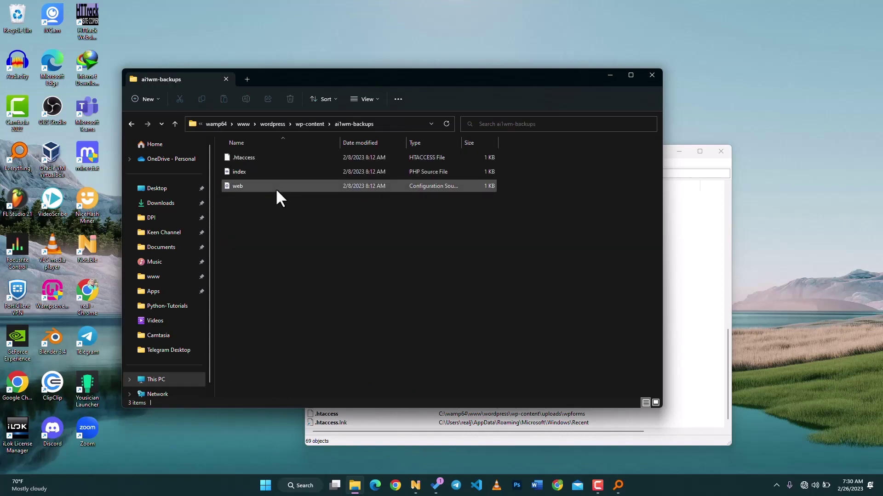
{"action": "key", "text": "alt+Up"}
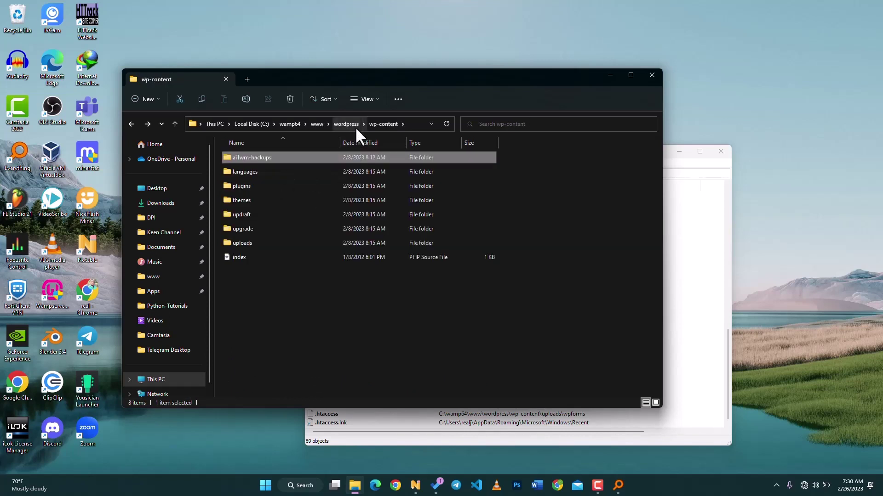
Step: Open the views folder of the custom-sidebars plugin inside the plugins folder
{"action": "left_click", "coordinate": [245, 190]}
{"action": "double_click", "coordinate": [244, 191]}
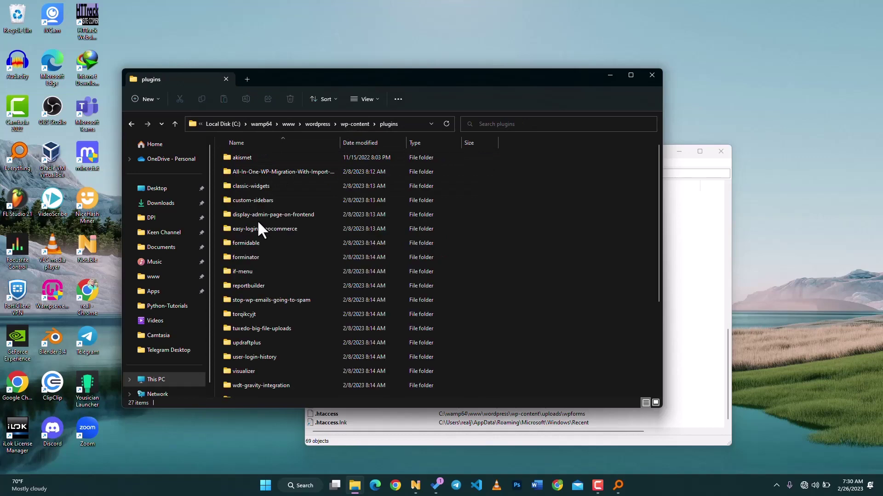
{"action": "left_click", "coordinate": [262, 198]}
{"action": "double_click", "coordinate": [262, 196]}
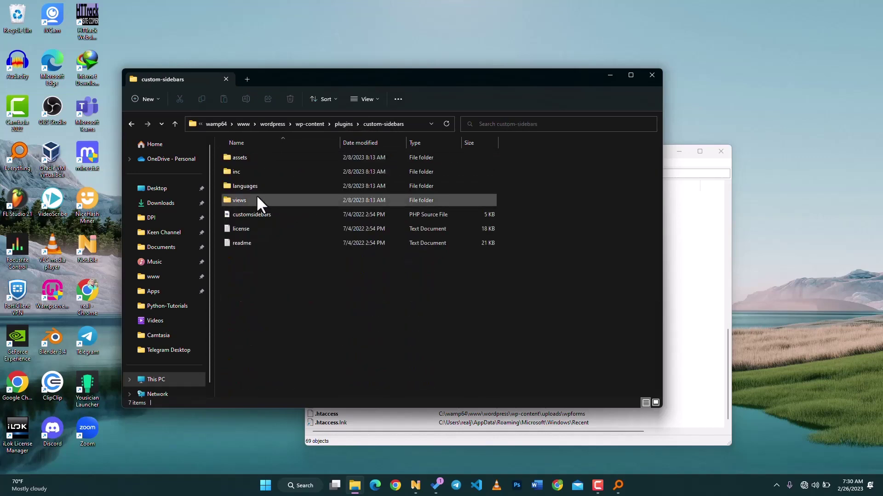
{"action": "double_click", "coordinate": [243, 200]}
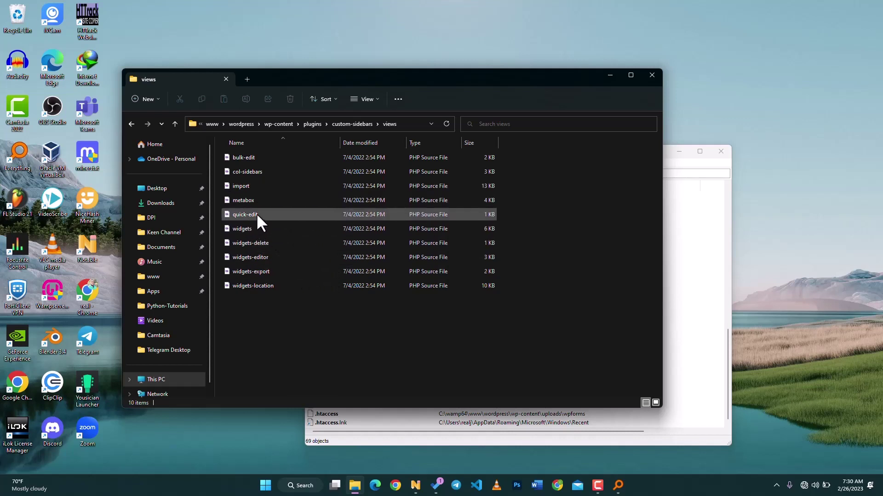
Step: Select the metabox file in the views folder and search Everything for "metabox"
{"action": "left_click", "coordinate": [253, 201]}
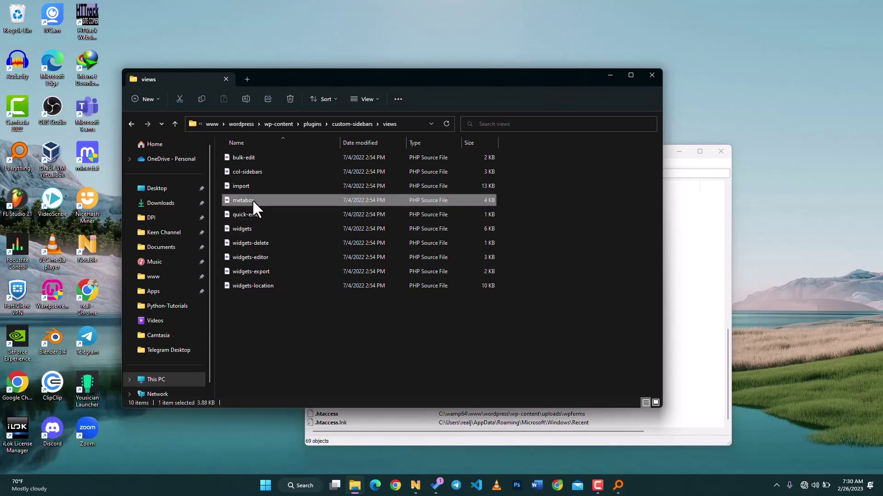
{"action": "left_click", "coordinate": [688, 174]}
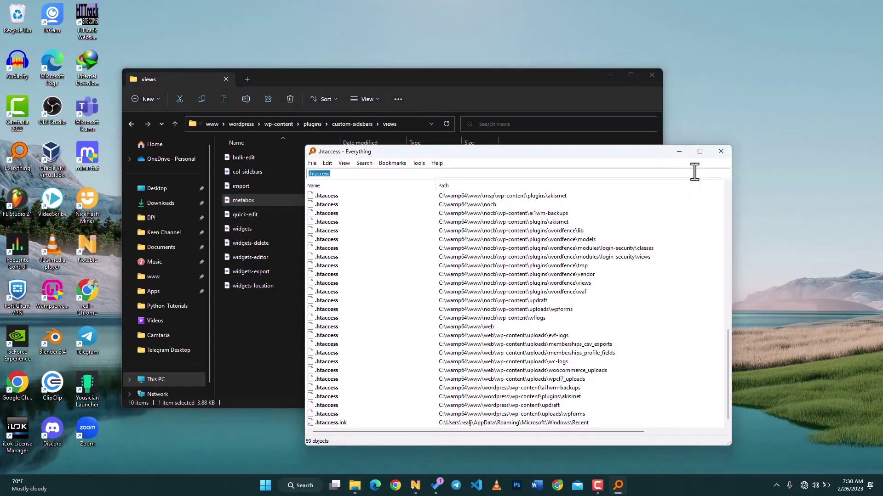
{"action": "type", "text": "metabox"}
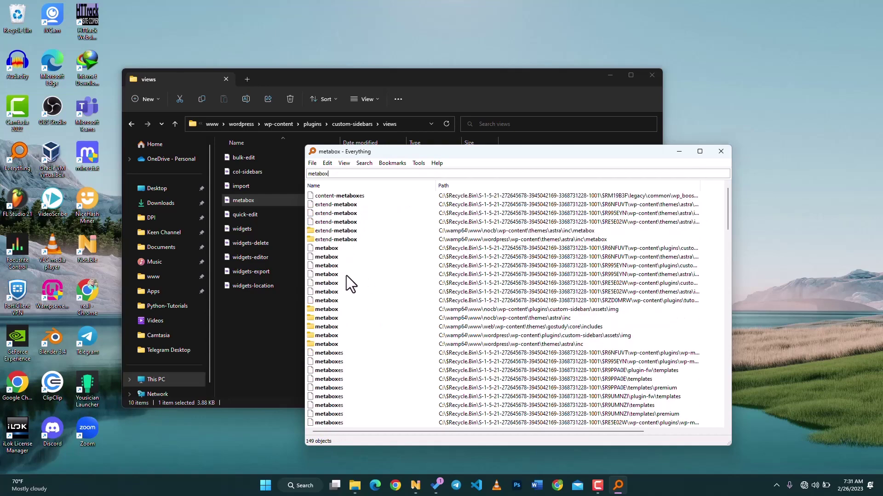
Step: Look through the list of metabox search results in Everything
{"action": "scroll", "coordinate": [382, 248], "scroll_direction": "down", "scroll_amount": 7}
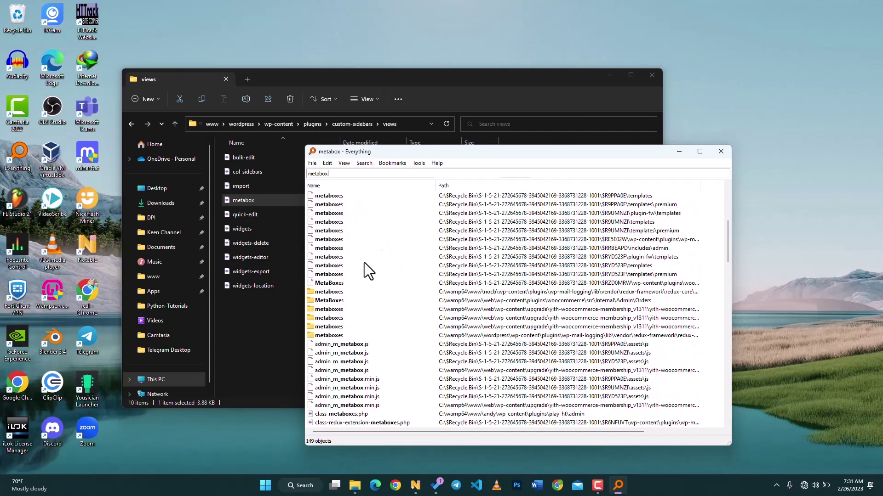
{"action": "scroll", "coordinate": [350, 263], "scroll_direction": "down", "scroll_amount": 12}
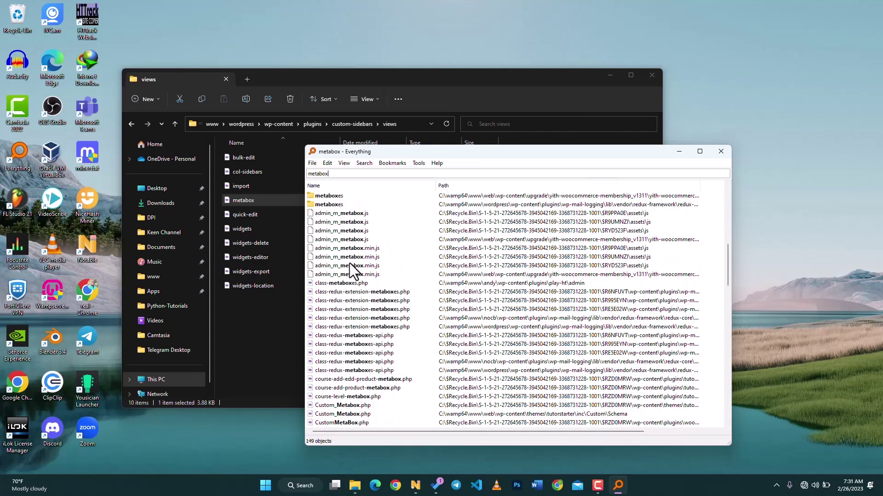
{"action": "scroll", "coordinate": [357, 268], "scroll_direction": "down", "scroll_amount": 18}
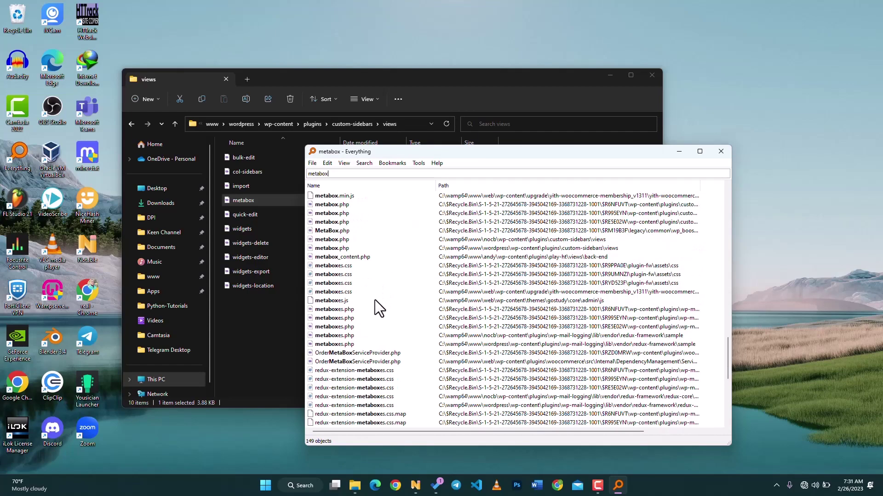
Step: In File Explorer, look inside the inc folder of custom-sidebars and return to the plugins folder
{"action": "left_click", "coordinate": [263, 333]}
{"action": "key", "text": "alt+Up"}
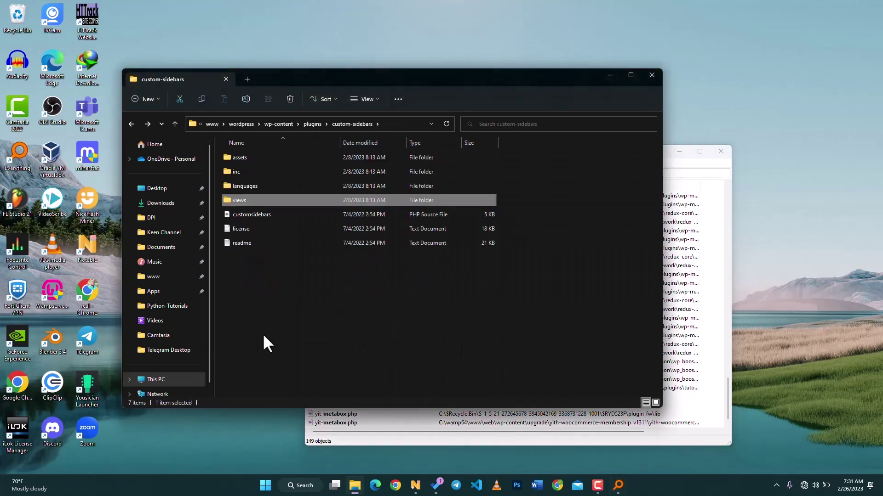
{"action": "double_click", "coordinate": [238, 172]}
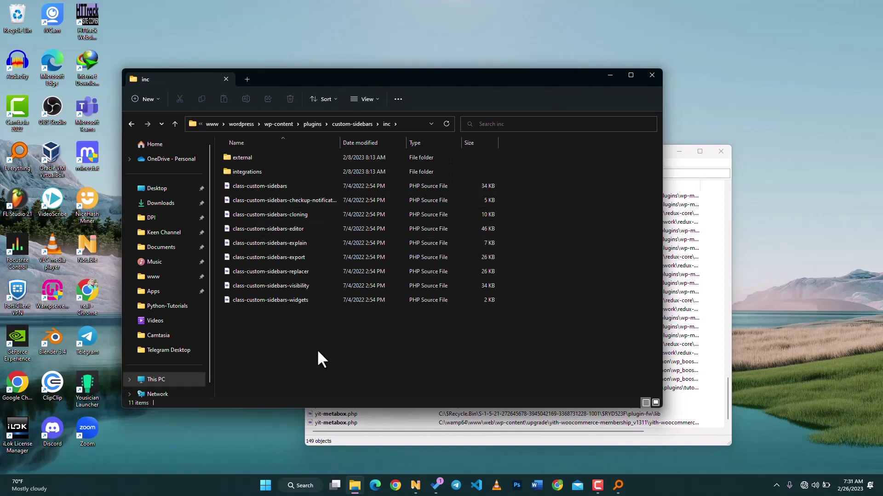
{"action": "key", "text": "alt+Up"}
{"action": "key", "text": "alt+Up"}
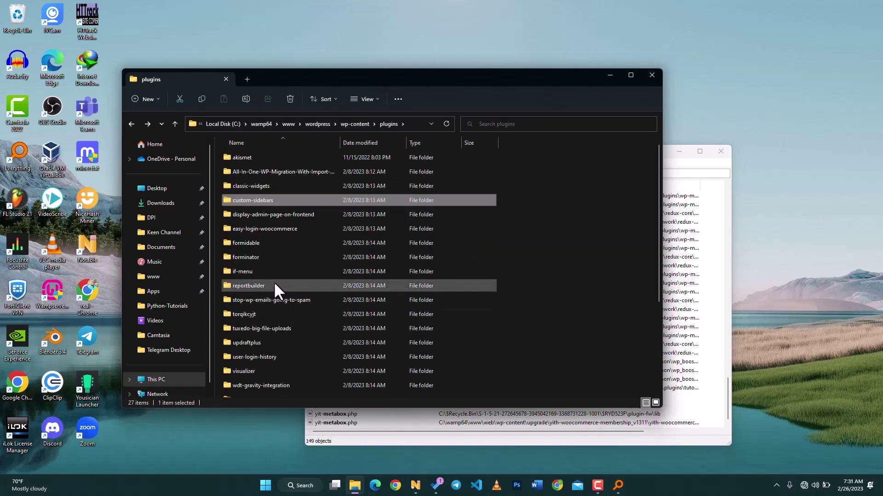
Step: Open the popup folder under forminator\admin\views\custom-form and select the import-cf7 file
{"action": "left_click", "coordinate": [247, 258]}
{"action": "double_click", "coordinate": [247, 258]}
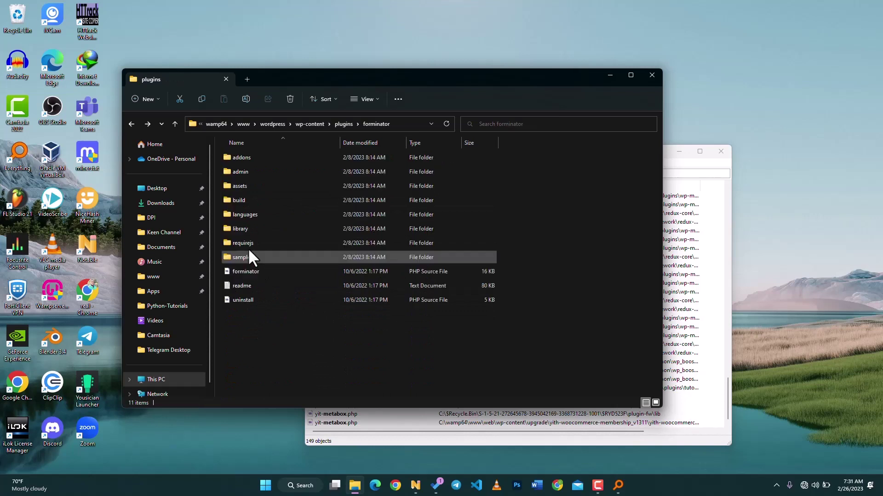
{"action": "double_click", "coordinate": [245, 171]}
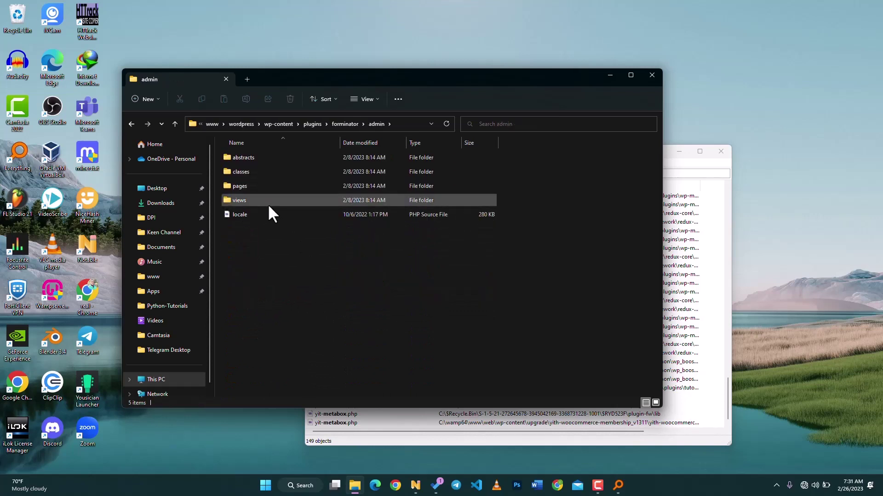
{"action": "double_click", "coordinate": [242, 199]}
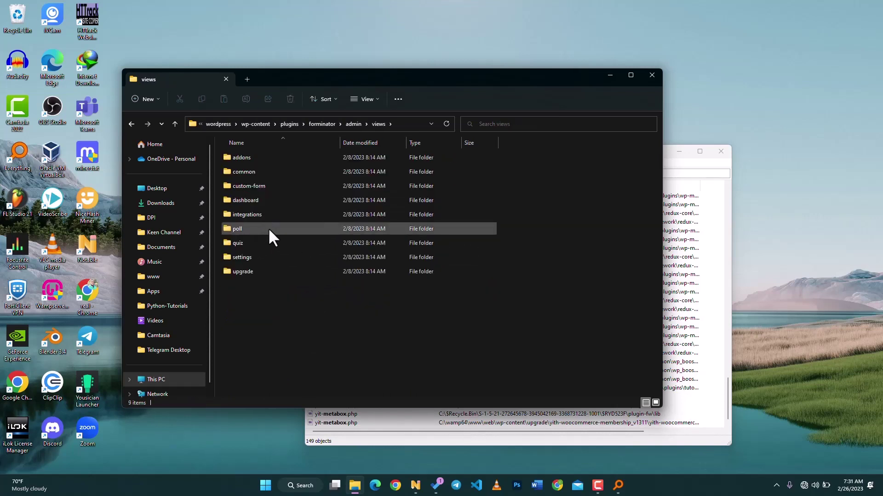
{"action": "double_click", "coordinate": [251, 186]}
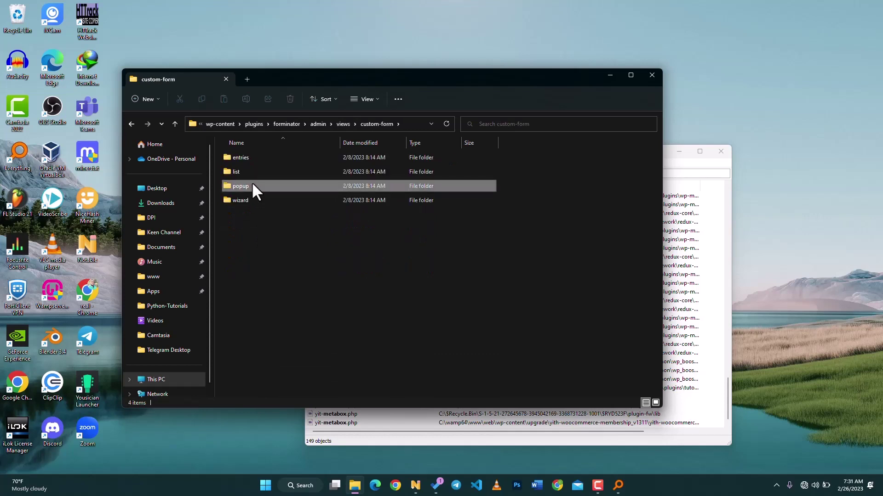
{"action": "double_click", "coordinate": [252, 186]}
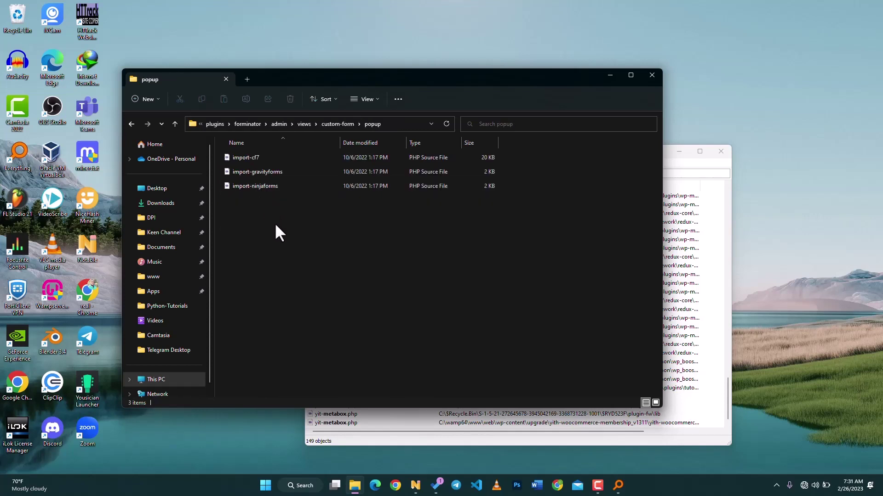
{"action": "left_click", "coordinate": [255, 156]}
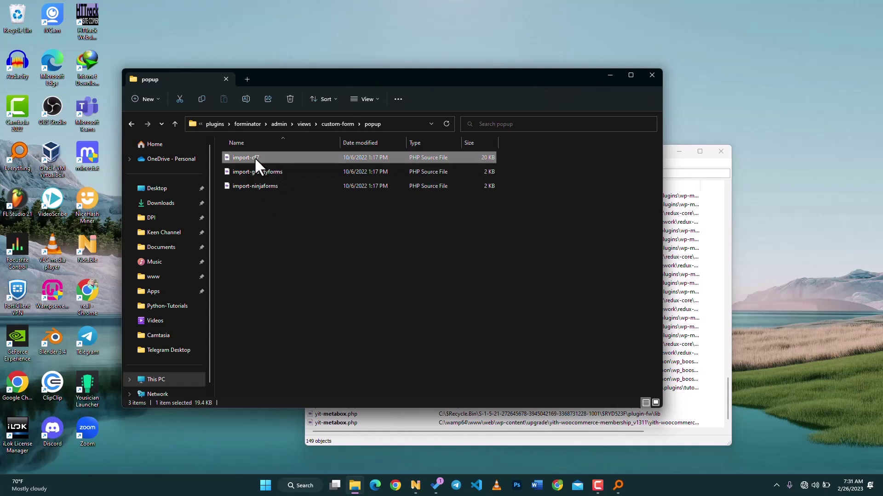
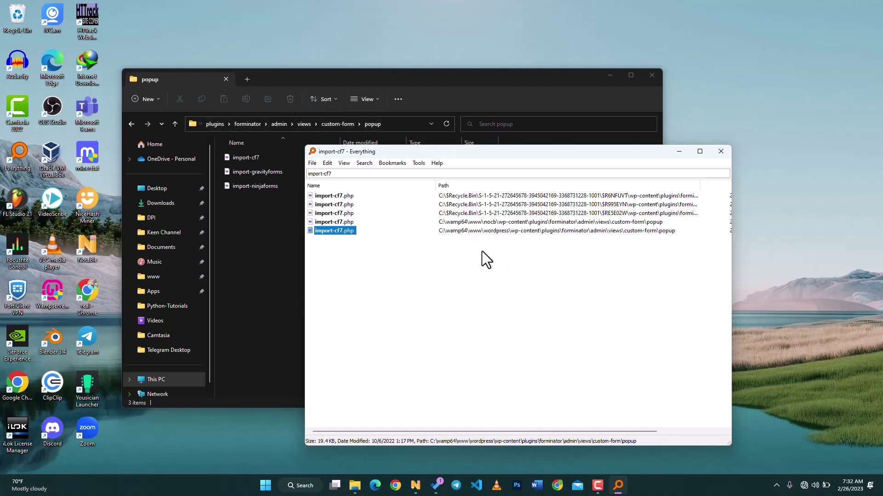
Step: Open the containing path of the www\wordpress import-cf7.php result from Everything, and move the Everything window aside
{"action": "right_click", "coordinate": [344, 231]}
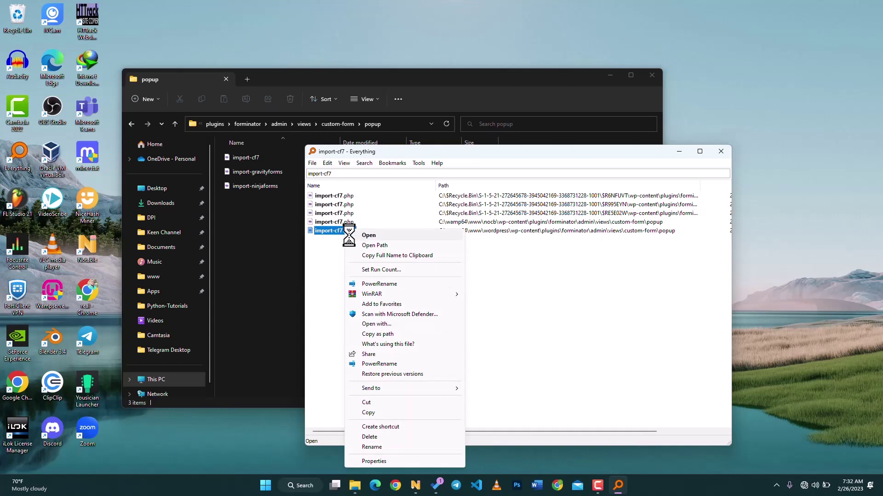
{"action": "left_click", "coordinate": [377, 245]}
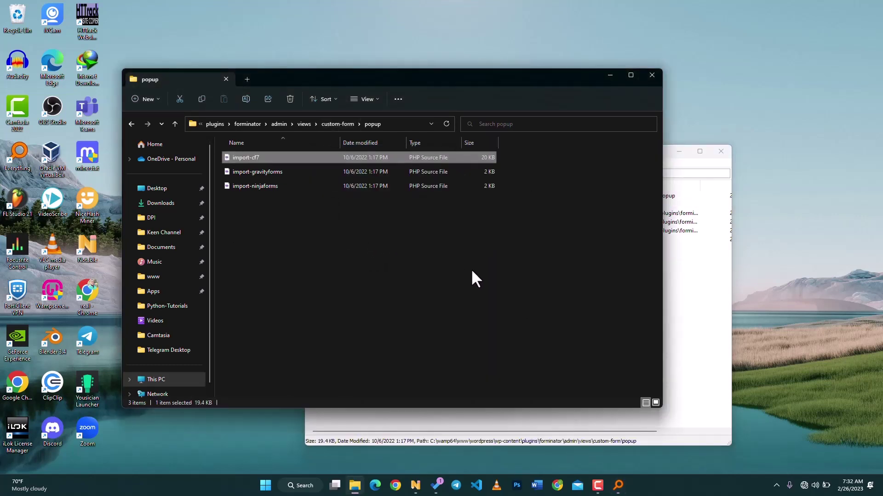
{"action": "left_click", "coordinate": [692, 355]}
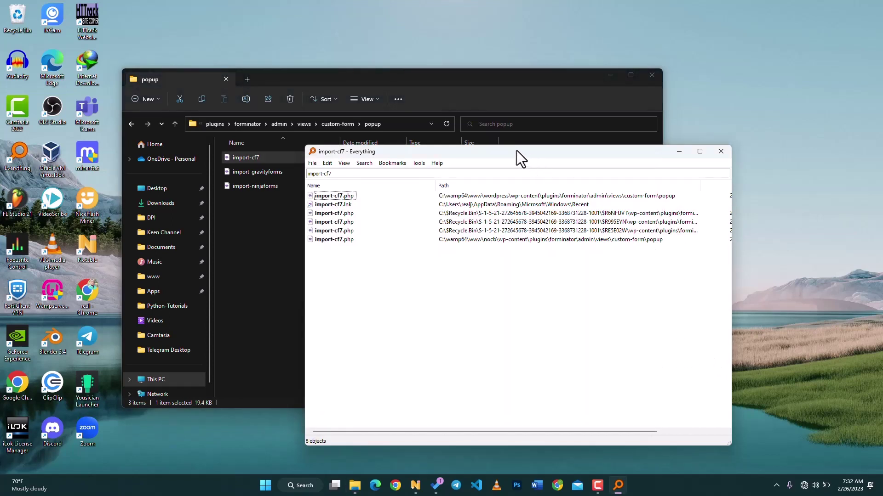
{"action": "left_click_drag", "start_coordinate": [516, 150], "coordinate": [606, 160]}
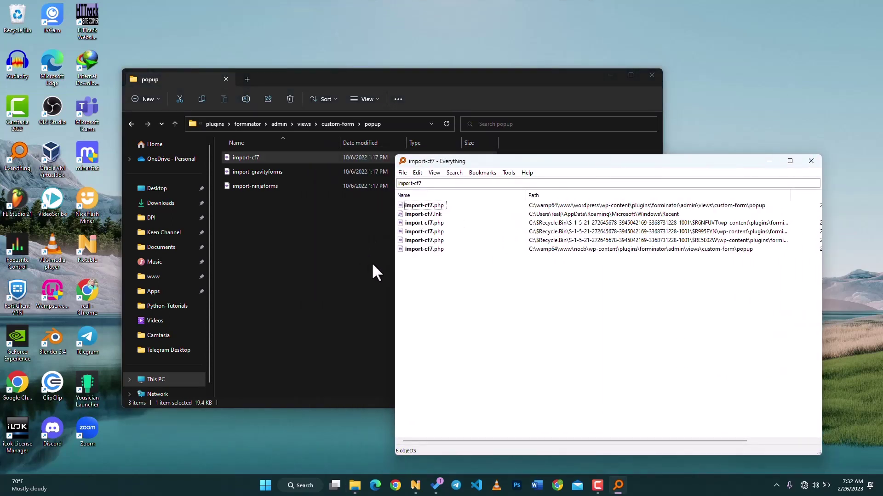
Step: In File Explorer, examine the full path of the popup folder from the C drive through wamp64 and wp-content
{"action": "left_click", "coordinate": [277, 232]}
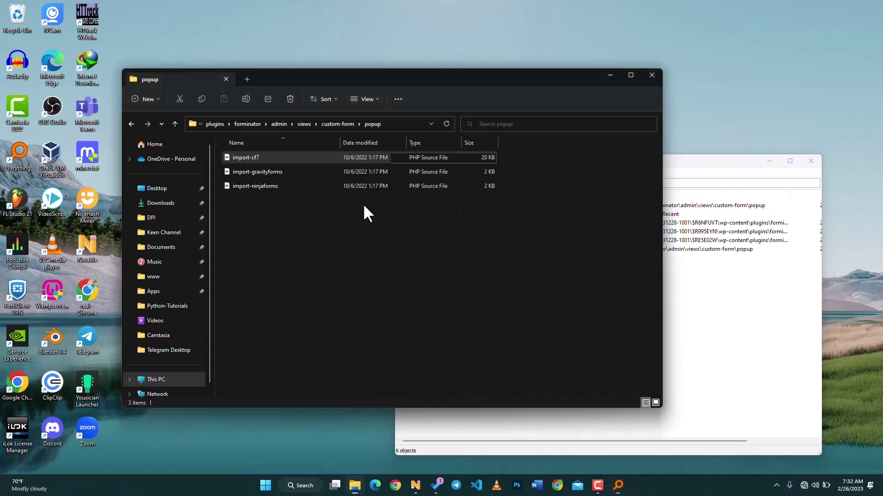
{"action": "left_click", "coordinate": [410, 123]}
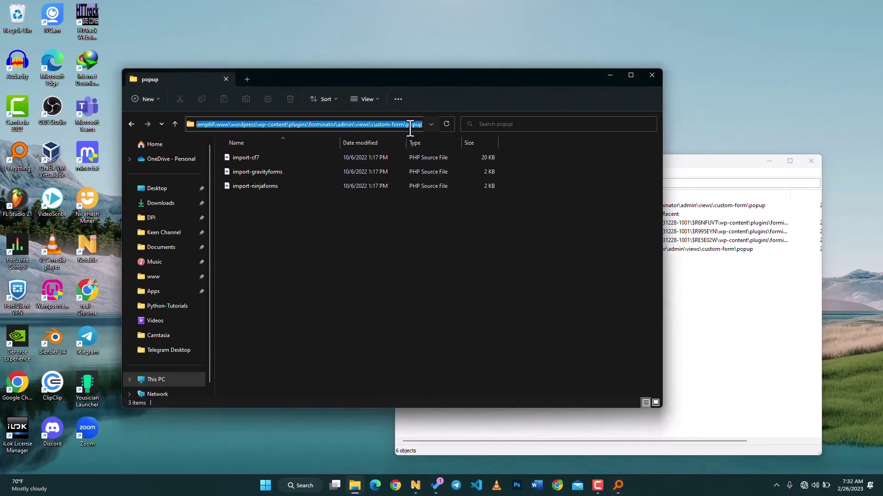
{"action": "left_click", "coordinate": [407, 125]}
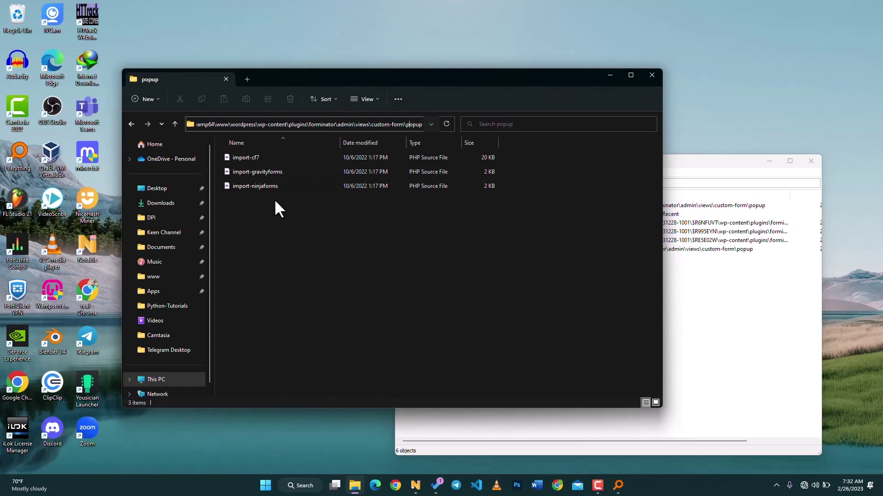
{"action": "double_click", "coordinate": [260, 124]}
{"action": "left_click_drag", "start_coordinate": [234, 124], "coordinate": [171, 128]}
{"action": "double_click", "coordinate": [211, 125]}
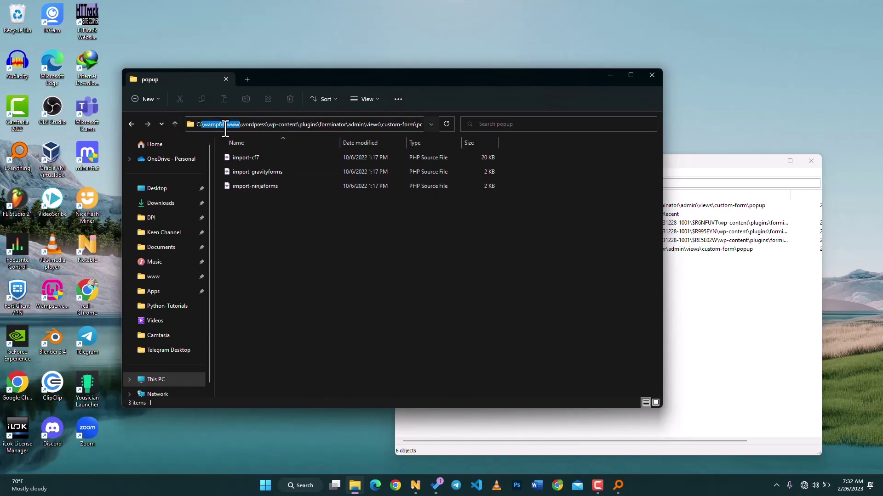
{"action": "left_click", "coordinate": [232, 125]}
{"action": "left_click_drag", "start_coordinate": [280, 127], "coordinate": [437, 130]}
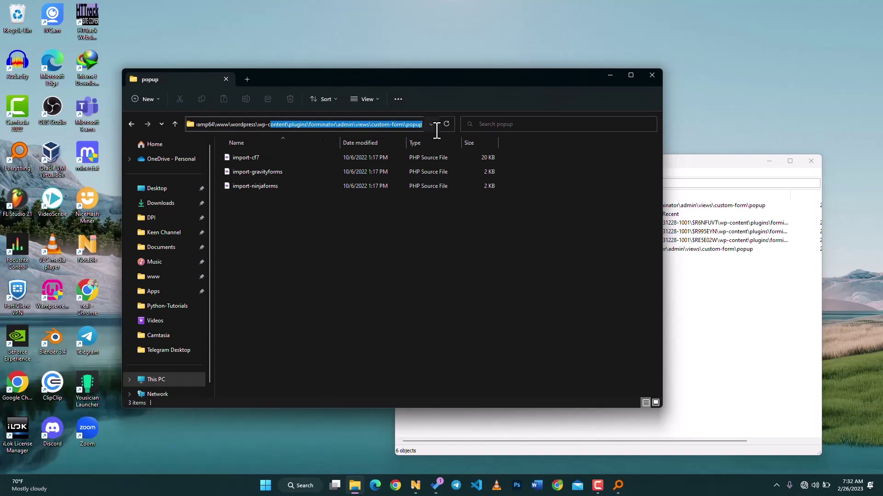
{"action": "left_click", "coordinate": [390, 259]}
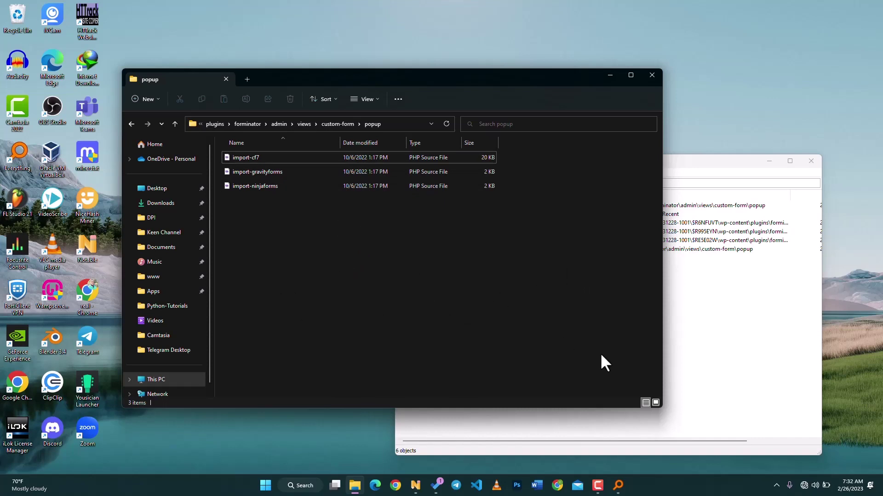
Step: Create a new folder named "random" inside the popup folder
{"action": "right_click", "coordinate": [371, 285]}
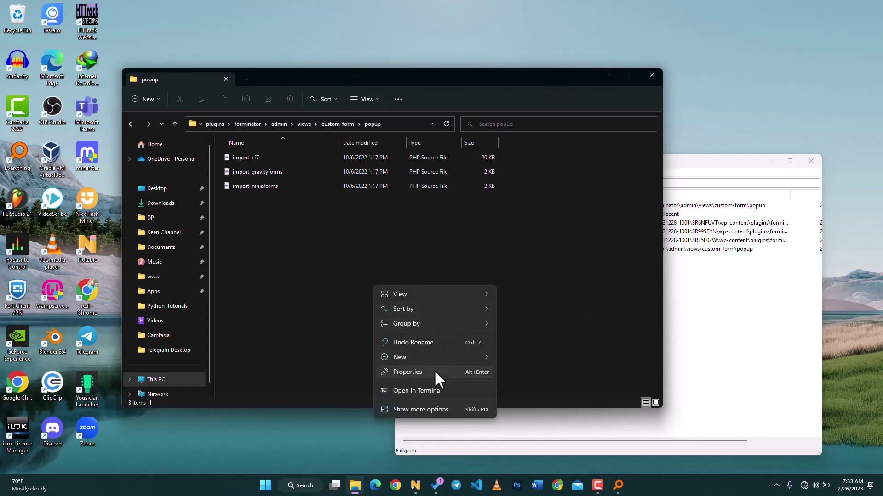
{"action": "mouse_move", "coordinate": [423, 357]}
{"action": "left_click", "coordinate": [567, 193]}
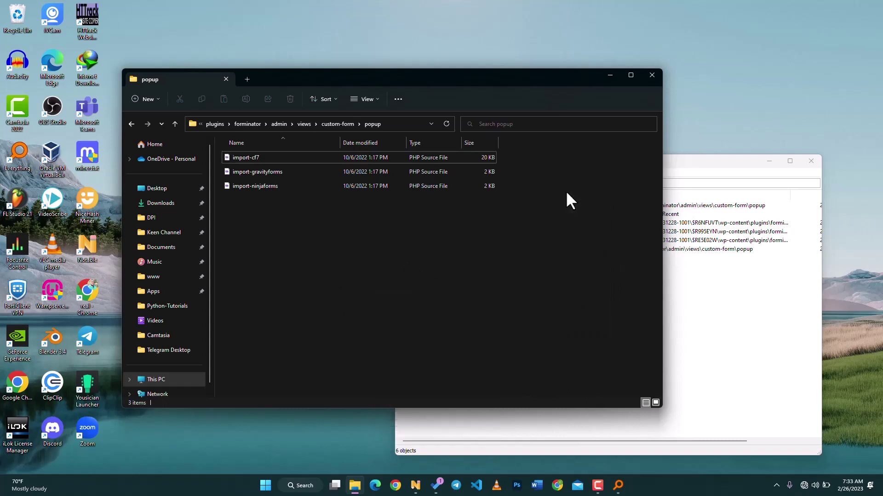
{"action": "type", "text": "random"}
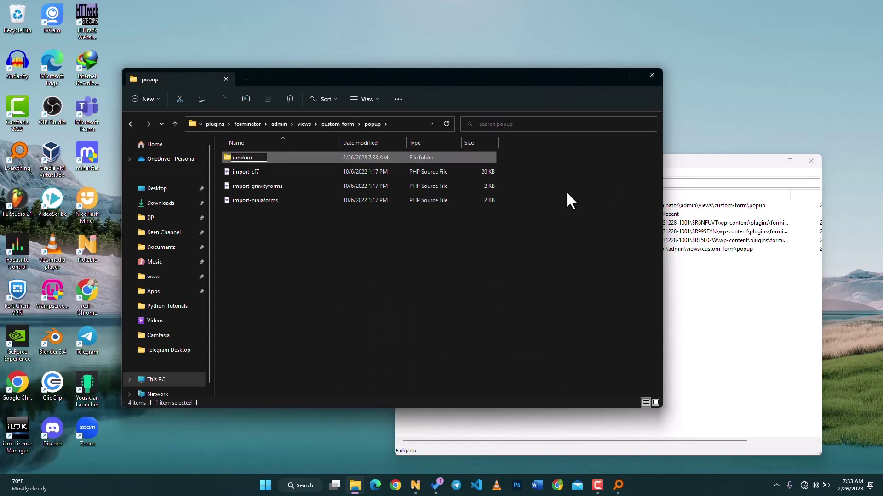
{"action": "key", "text": "Return"}
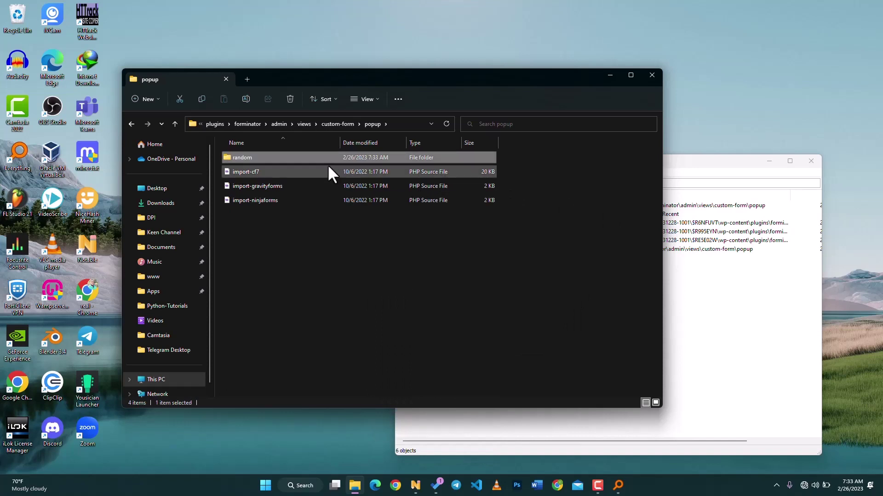
Step: Open the random folder and create a text document named "wrld.txt" in it
{"action": "double_click", "coordinate": [247, 158]}
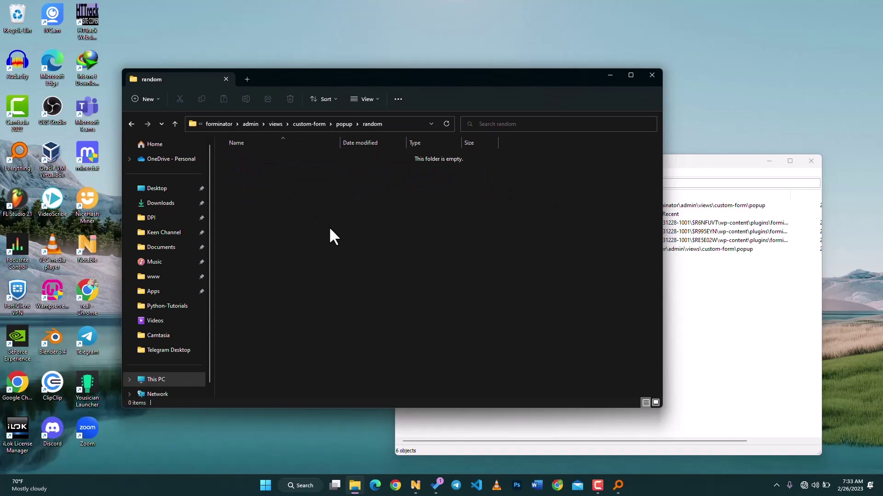
{"action": "right_click", "coordinate": [330, 227]}
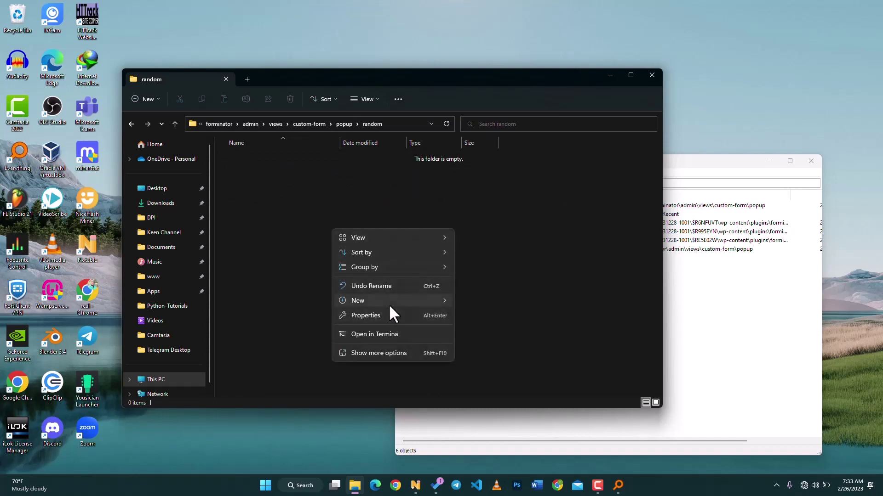
{"action": "mouse_move", "coordinate": [446, 301]}
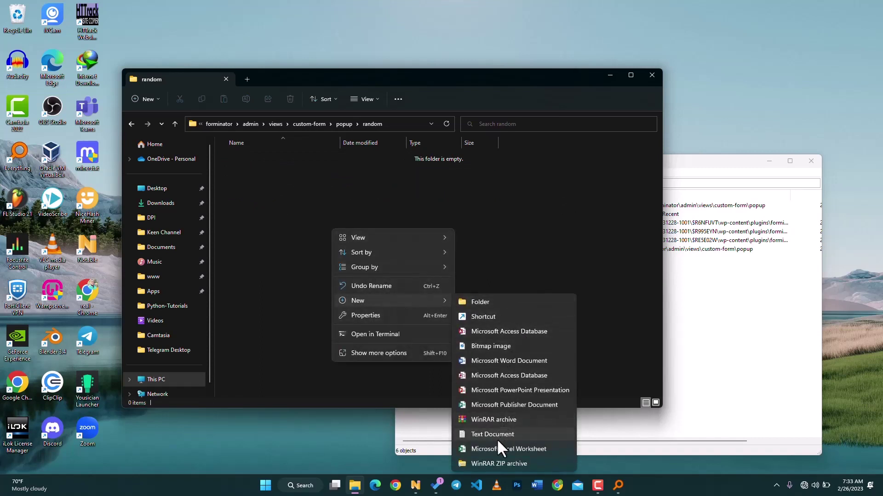
{"action": "left_click", "coordinate": [496, 438]}
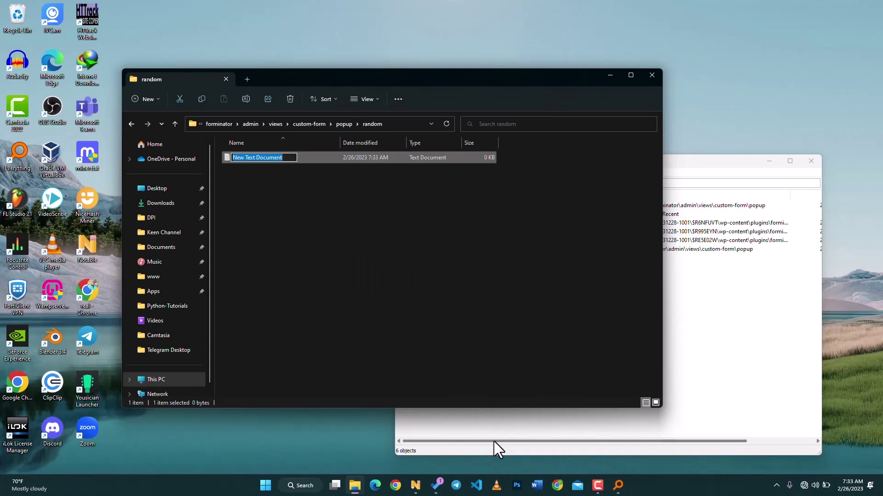
{"action": "type", "text": "wrld"}
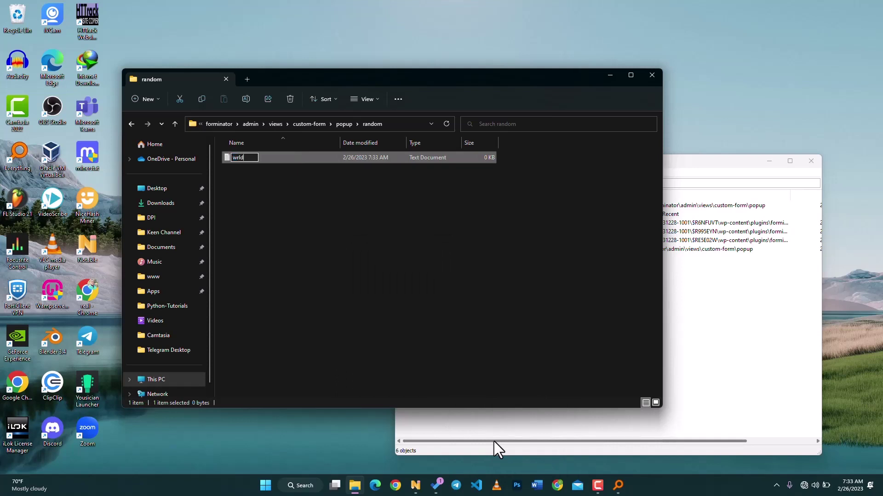
{"action": "type", "text": ".txt"}
{"action": "key", "text": "Return"}
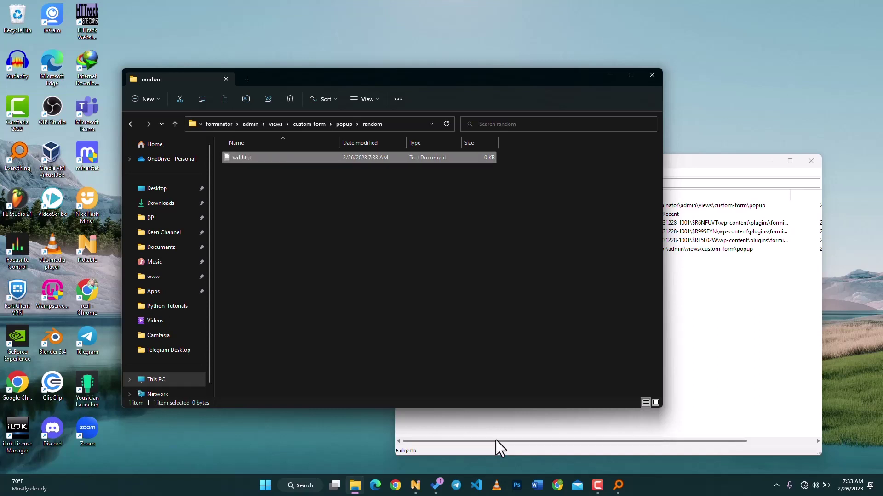
Step: Switch to Everything and replace the search term with "wrld"
{"action": "left_click", "coordinate": [806, 287]}
{"action": "left_click", "coordinate": [554, 183]}
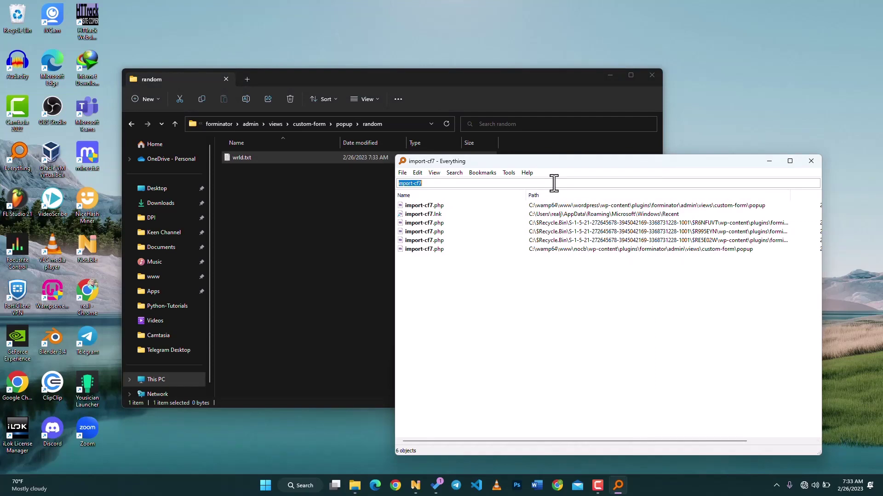
{"action": "type", "text": "wrld"}
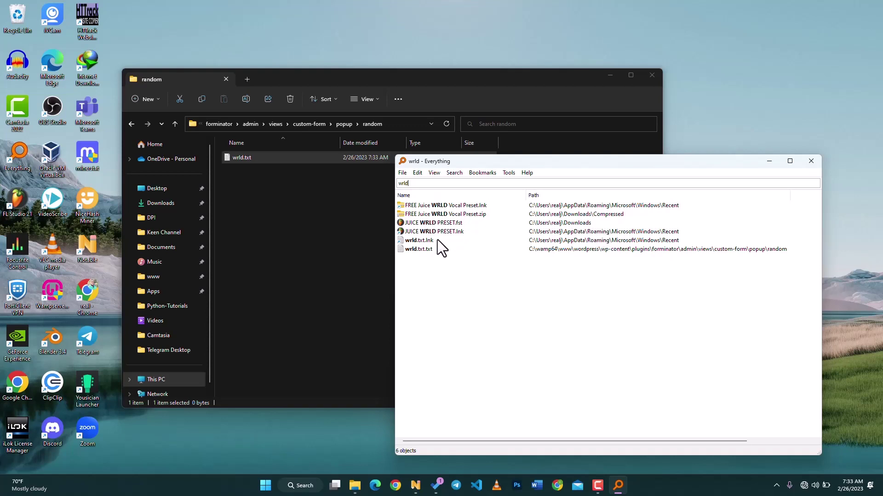
Step: Select the wrld.txt.txt result in the popup\random folder, and search Windows for "wrld.txt" with results filtered to documents
{"action": "left_click", "coordinate": [419, 251]}
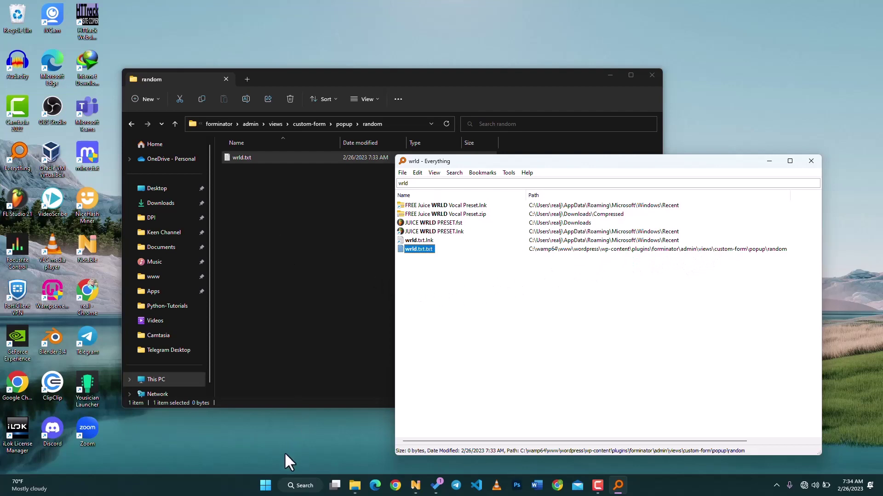
{"action": "left_click", "coordinate": [265, 490]}
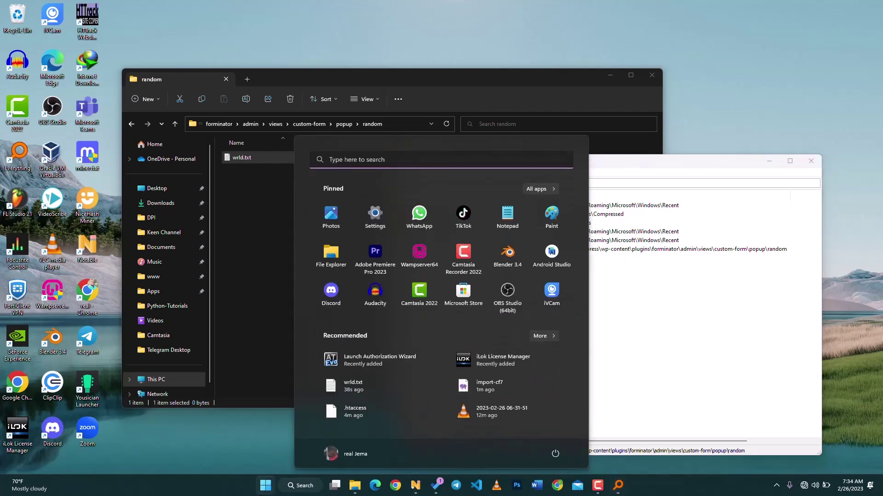
{"action": "left_click", "coordinate": [377, 162]}
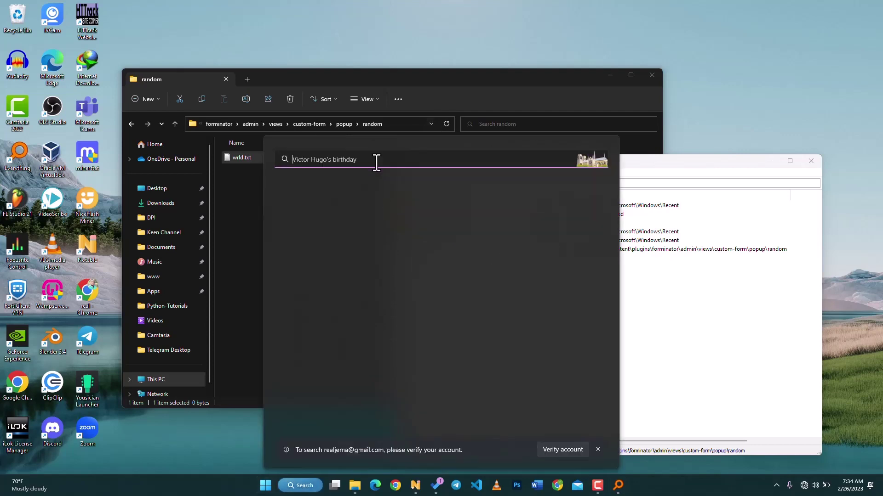
{"action": "type", "text": "wrld"}
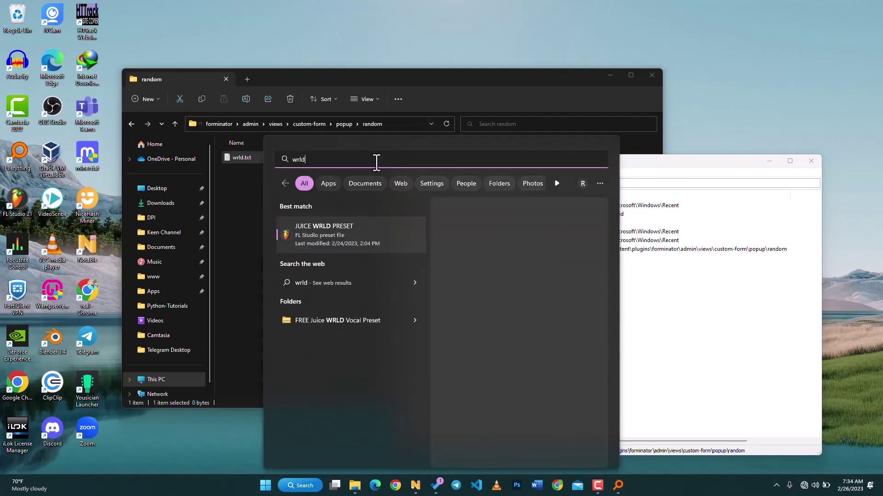
{"action": "type", "text": ".txt"}
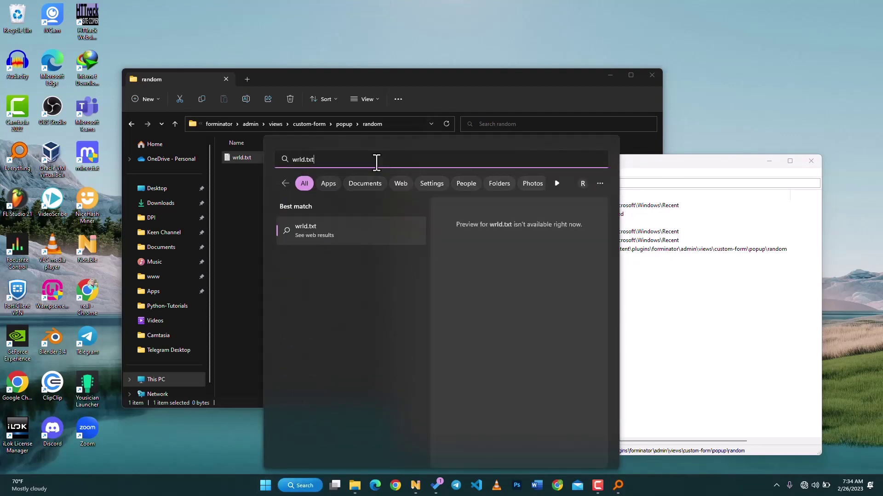
{"action": "left_click", "coordinate": [366, 180]}
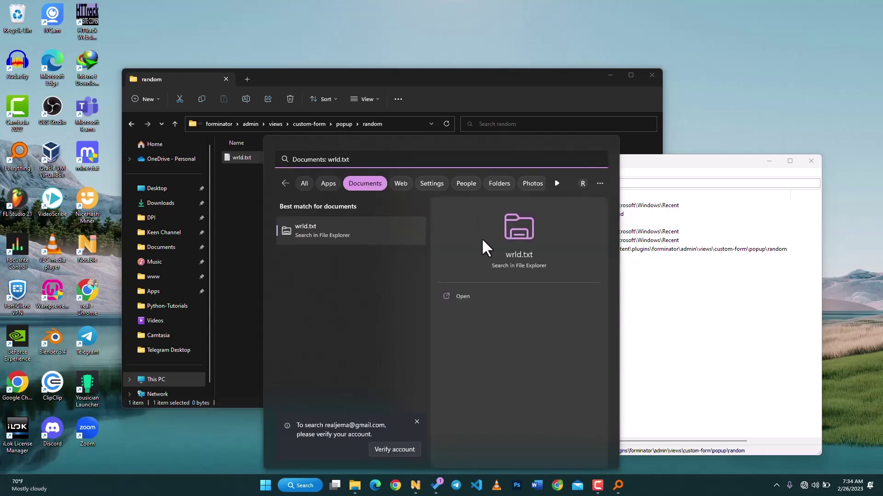
Step: Close the Windows search, return to Everything and clear its search term
{"action": "left_click", "coordinate": [650, 164]}
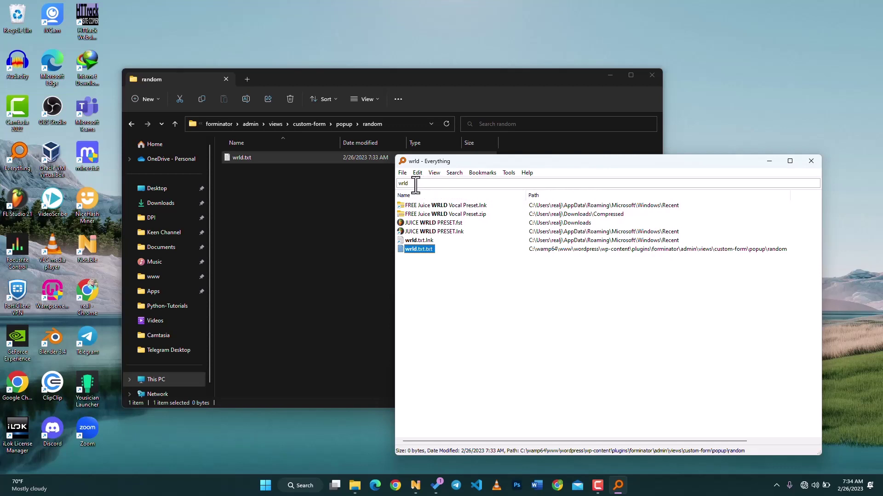
{"action": "left_click_drag", "start_coordinate": [415, 185], "coordinate": [396, 186]}
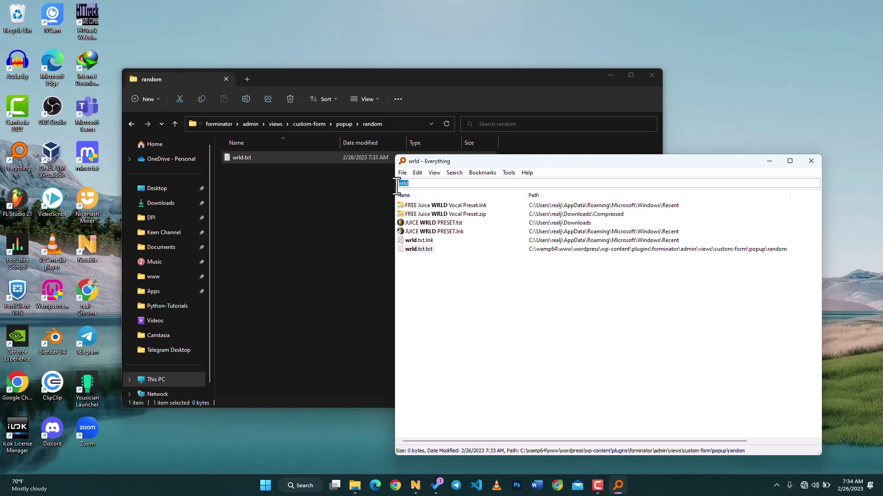
{"action": "key", "text": "BackSpace"}
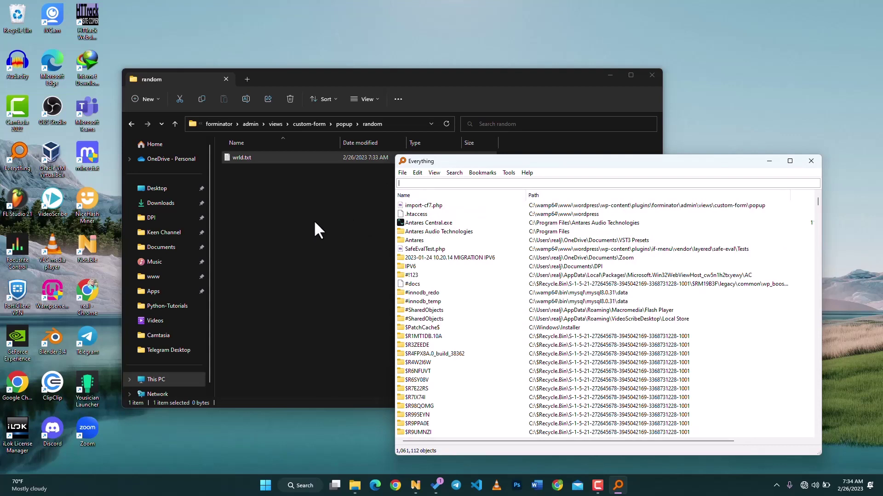
Step: In File Explorer, go to the www folder and open wordpress, wp-admin and its user subfolder
{"action": "left_click", "coordinate": [167, 278]}
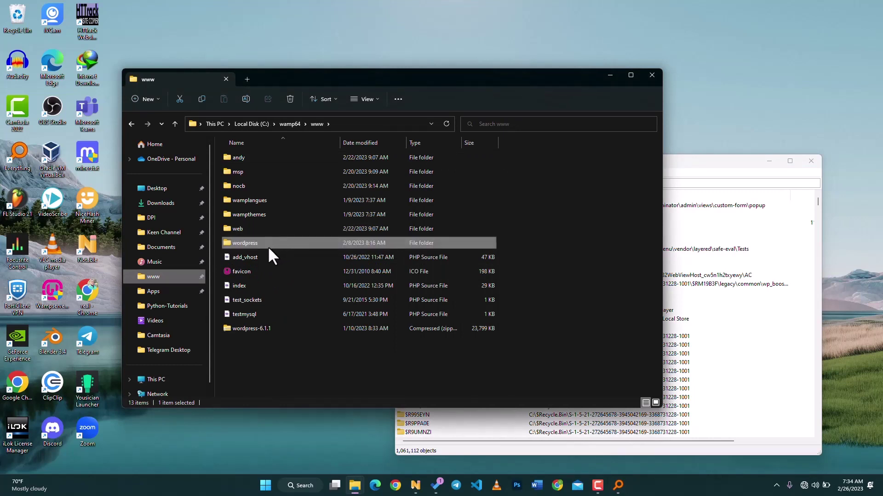
{"action": "double_click", "coordinate": [249, 242]}
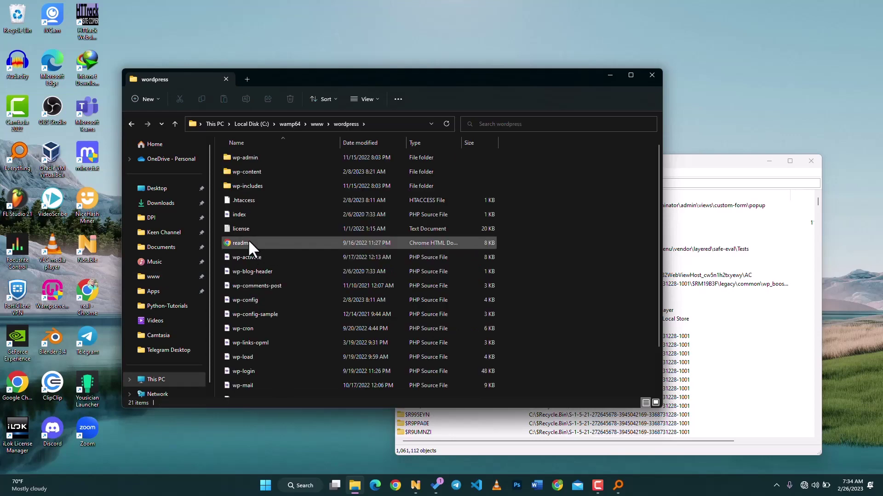
{"action": "double_click", "coordinate": [247, 158]}
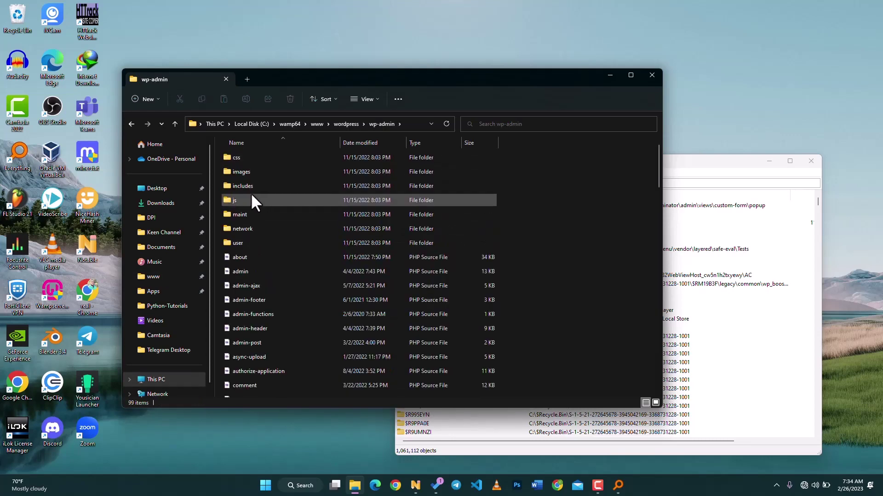
{"action": "double_click", "coordinate": [243, 242]}
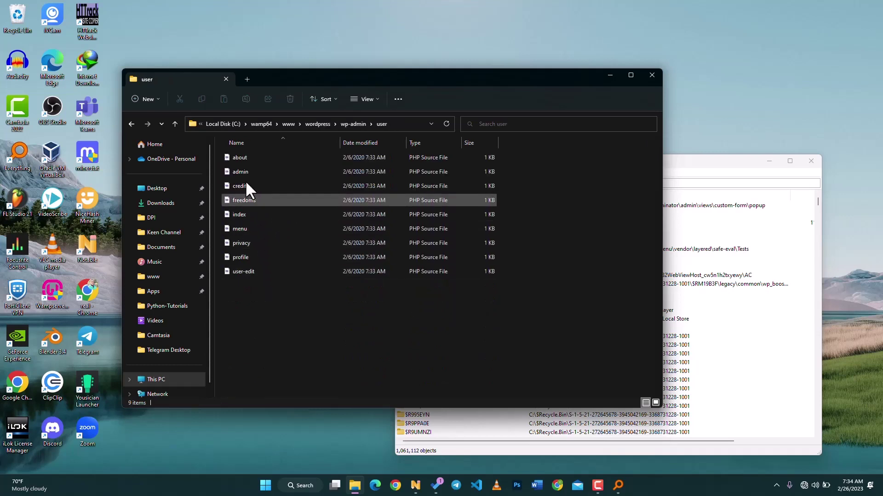
Step: Create a new text document named "jkr" in the user folder
{"action": "right_click", "coordinate": [288, 307]}
{"action": "mouse_move", "coordinate": [411, 267]}
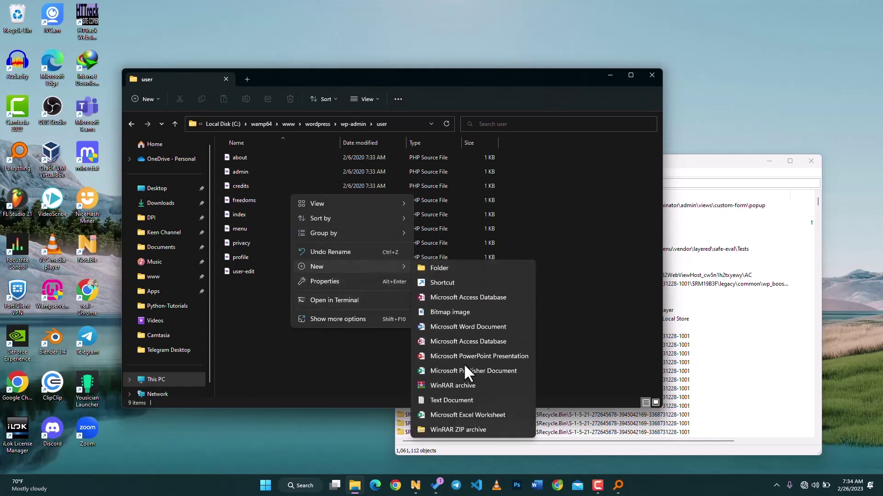
{"action": "left_click", "coordinate": [459, 403]}
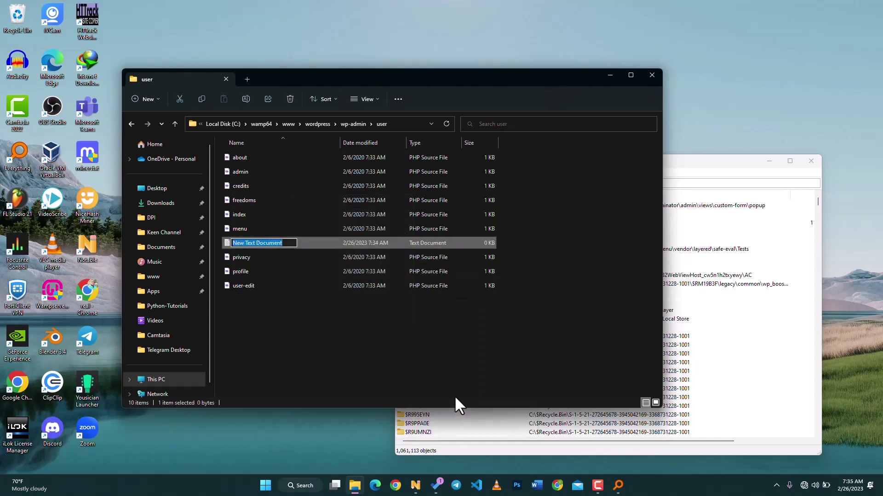
{"action": "type", "text": "jk"}
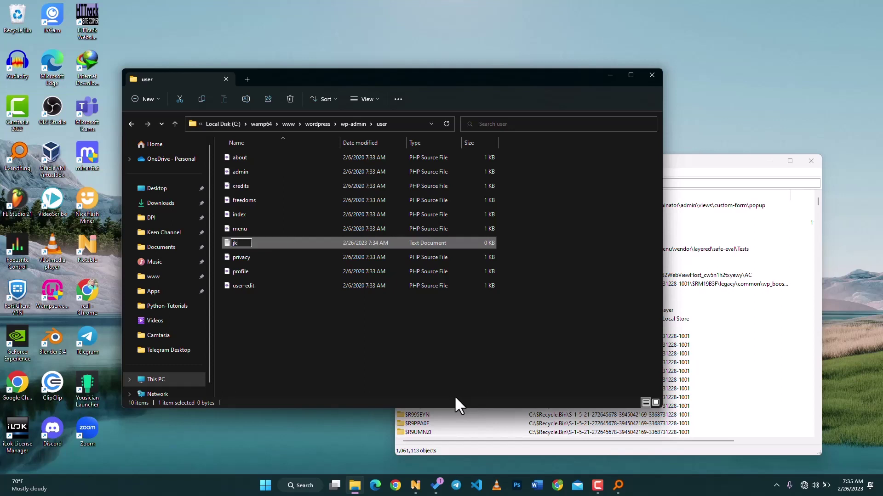
{"action": "type", "text": "r"}
{"action": "key", "text": "Return"}
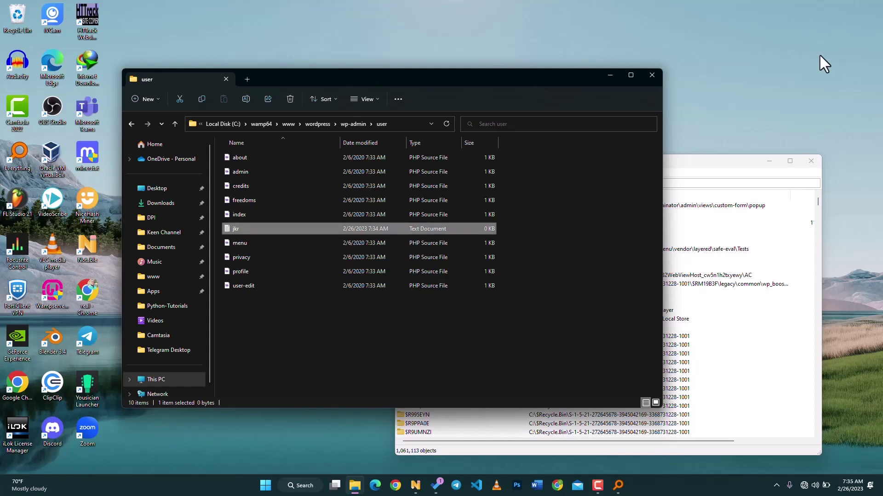
Step: Switch to Everything, search for "jkr" and select the jkr.txt result in the wp-admin\user folder
{"action": "left_click", "coordinate": [721, 183]}
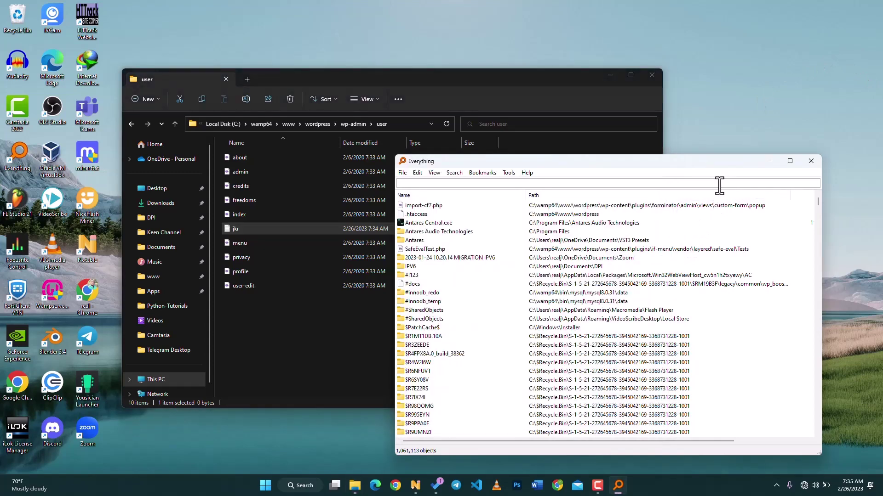
{"action": "type", "text": "jkr"}
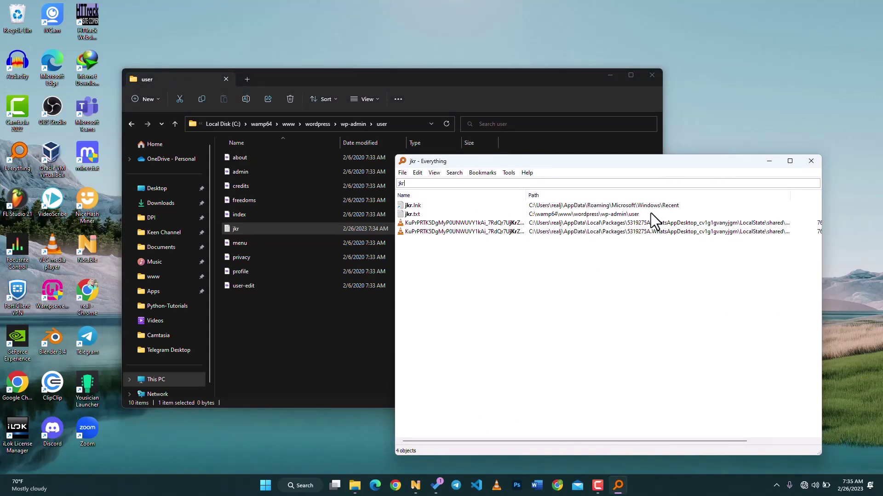
{"action": "left_click", "coordinate": [422, 214]}
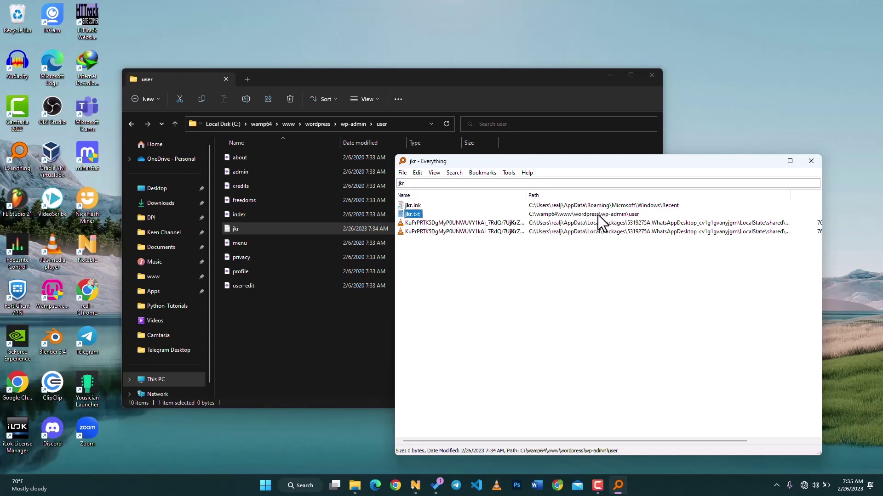